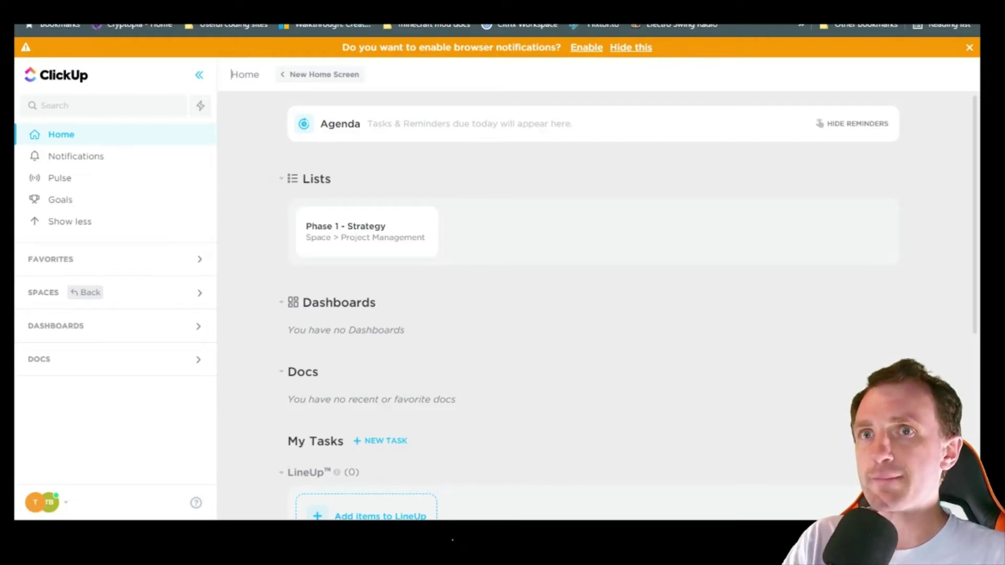
- Shrink the browser window so the ClickUp Home page fits a smaller, narrower area
left_click_drag(465, 521, 465, 540)
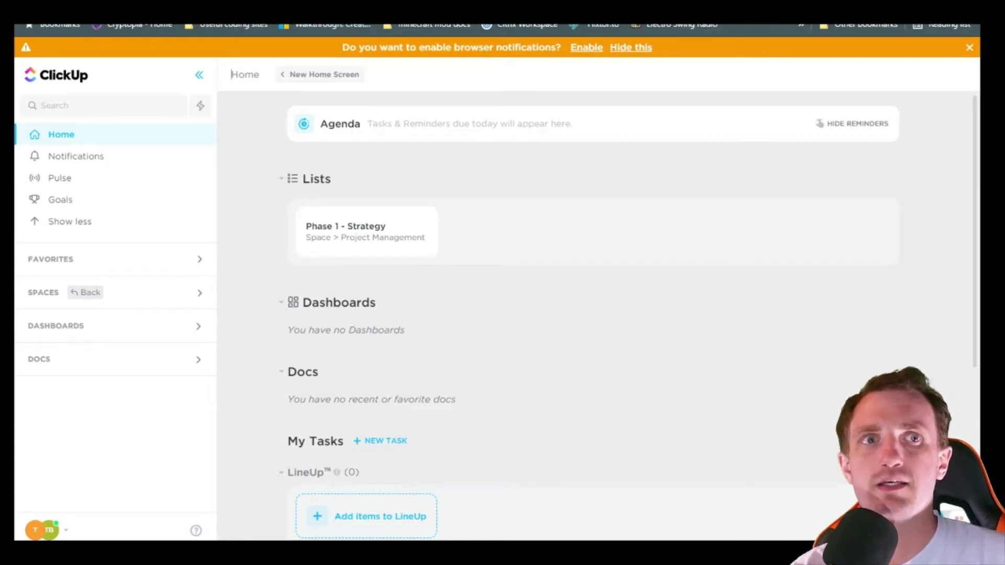
left_click_drag(980, 541, 775, 522)
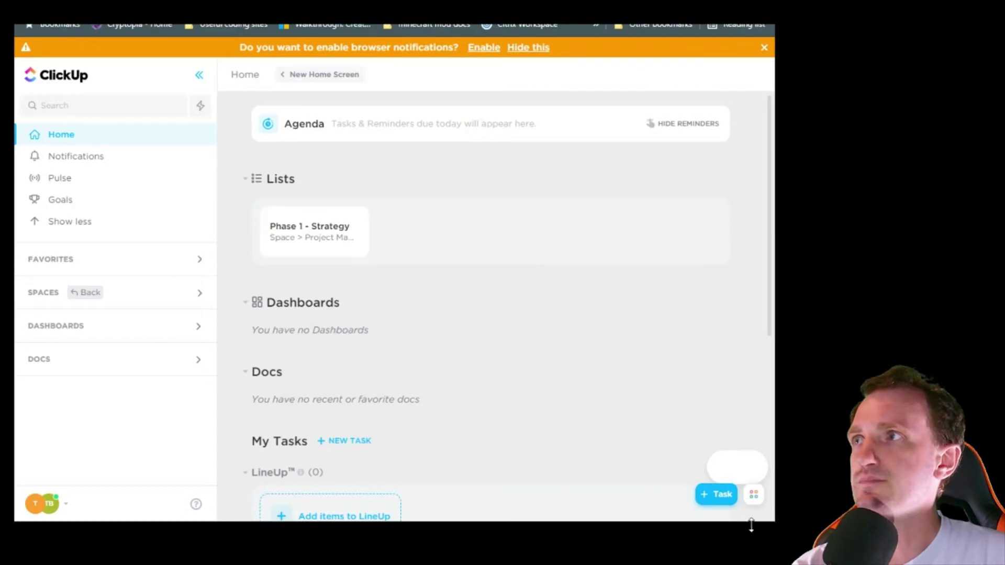
- Start a new task in Phase 1 - Strategy with the description 'youtube test project'
left_click(715, 495)
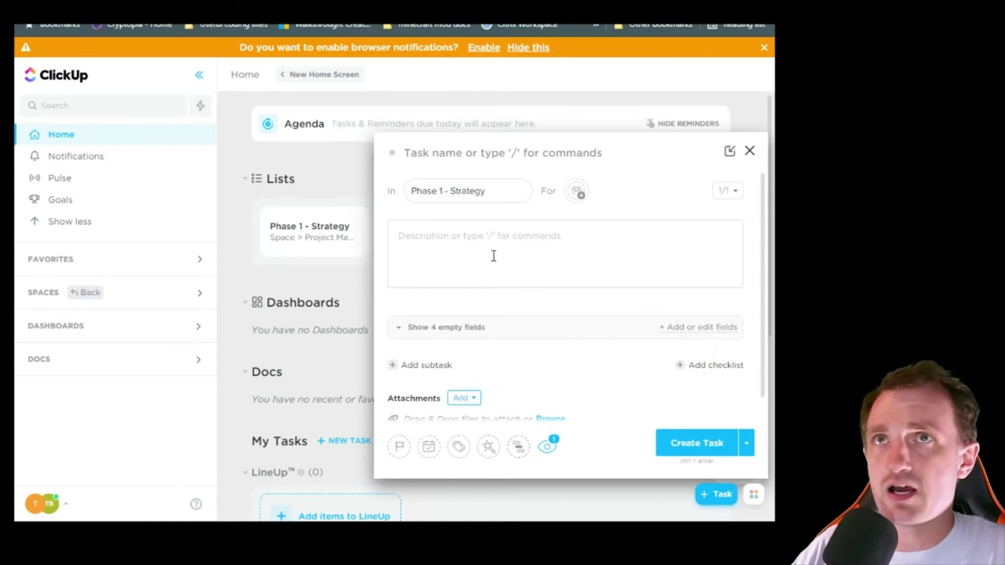
left_click(466, 197)
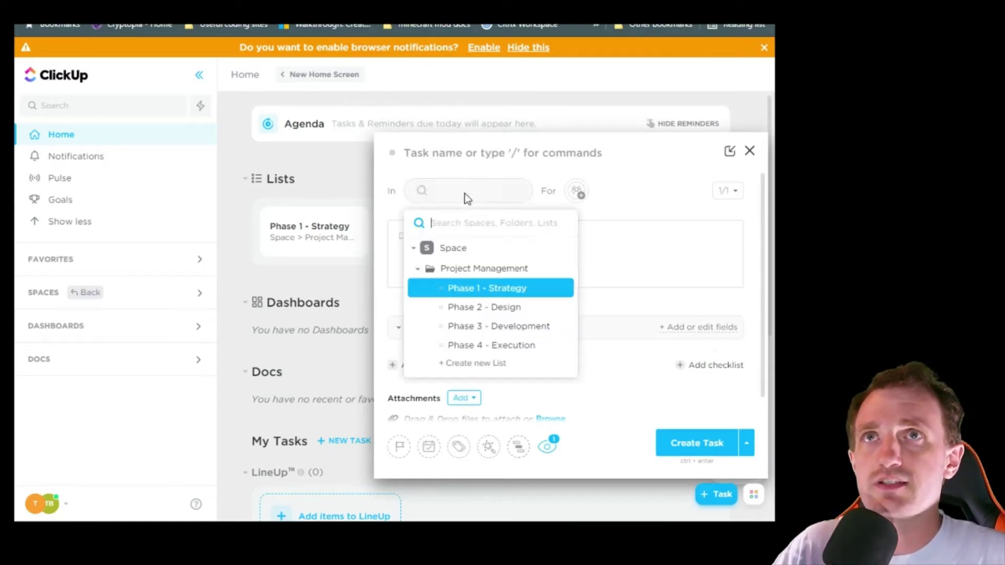
left_click(658, 242)
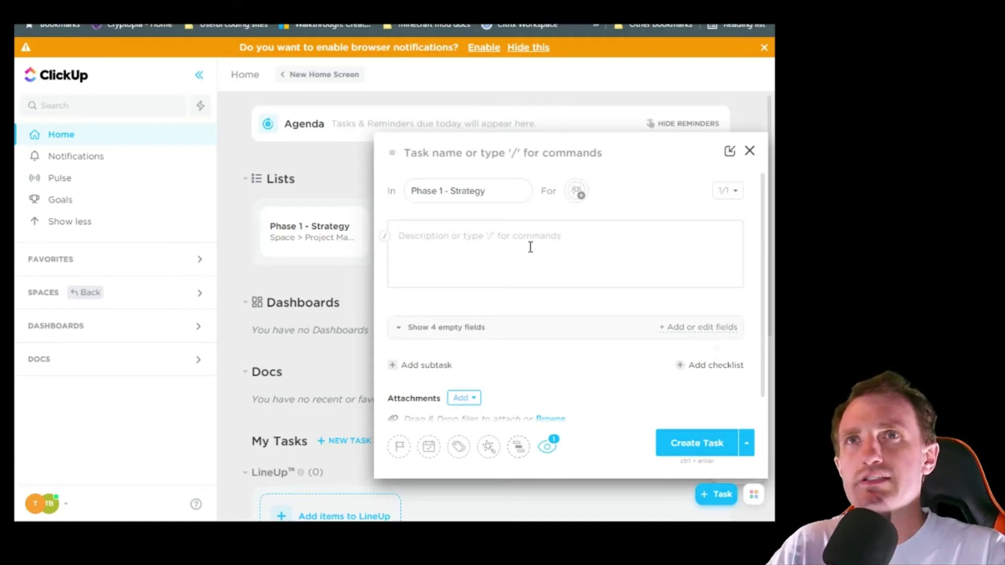
type("youtunbe")
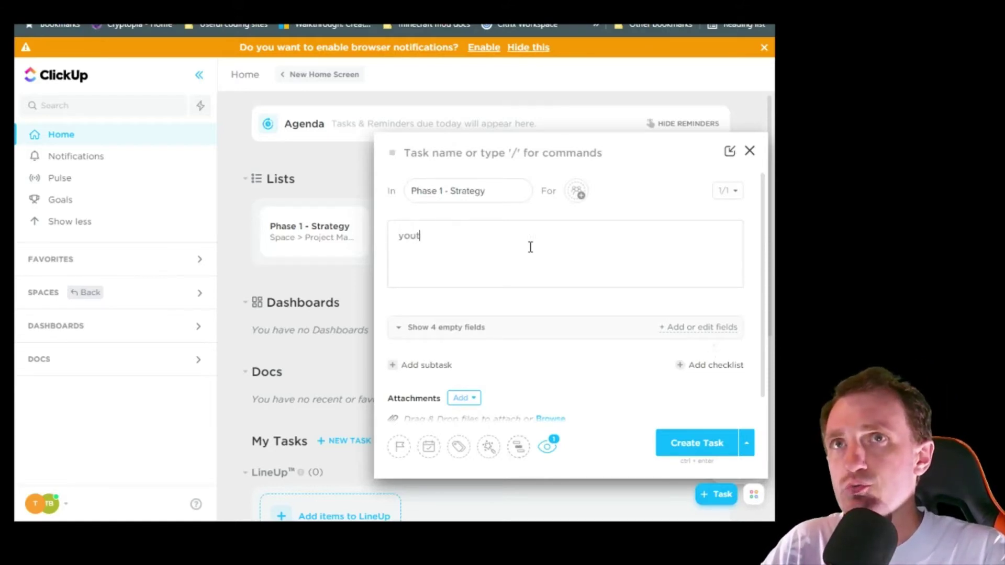
key("BackSpace")
key("BackSpace")
key("BackSpace")
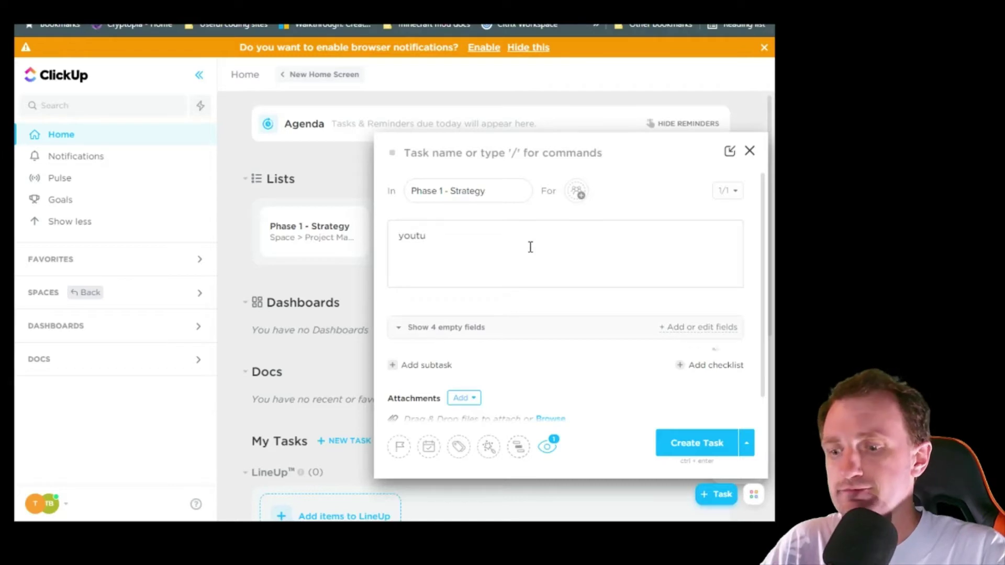
type("be test")
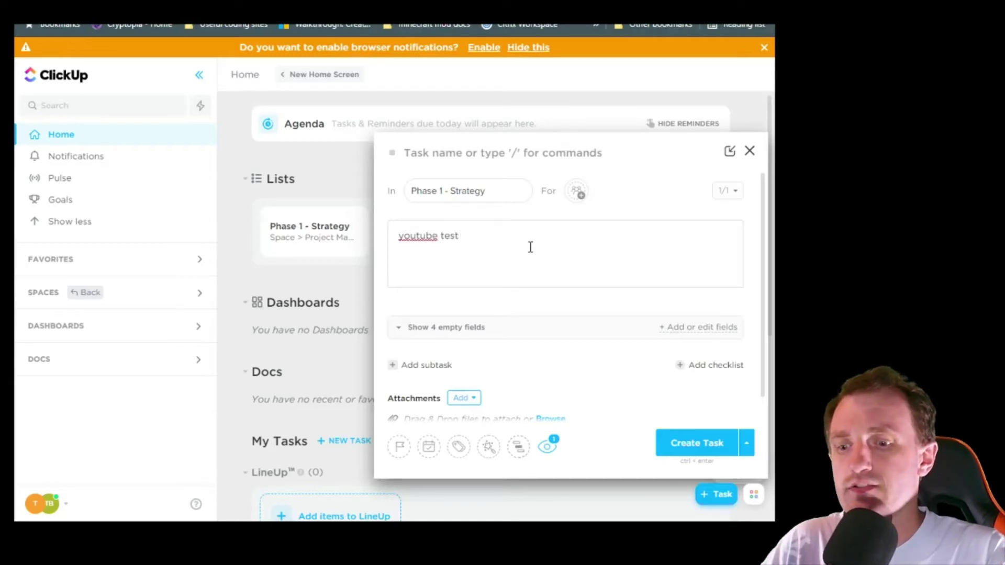
type(" project")
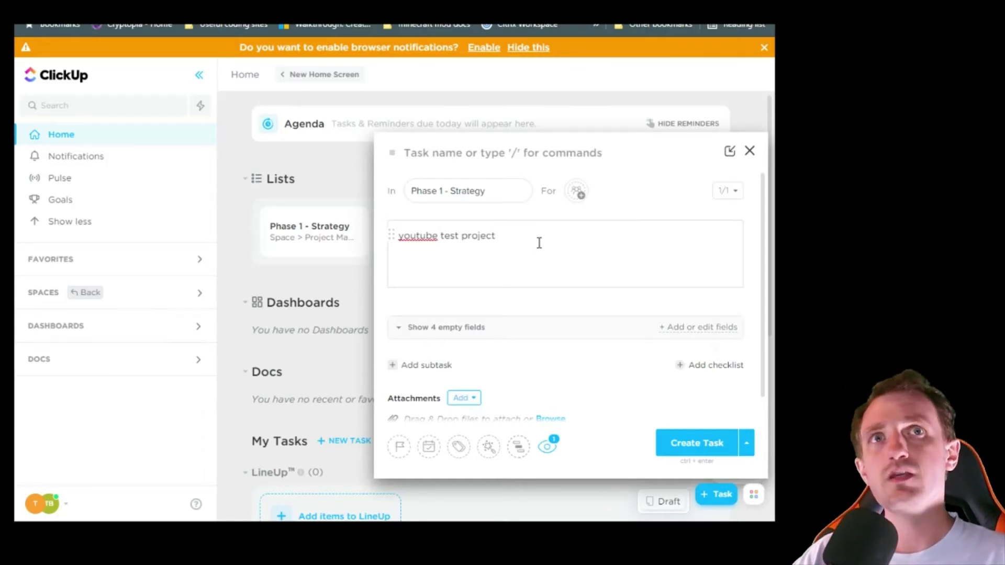
- Name the task draft 'test test test'
left_click(434, 153)
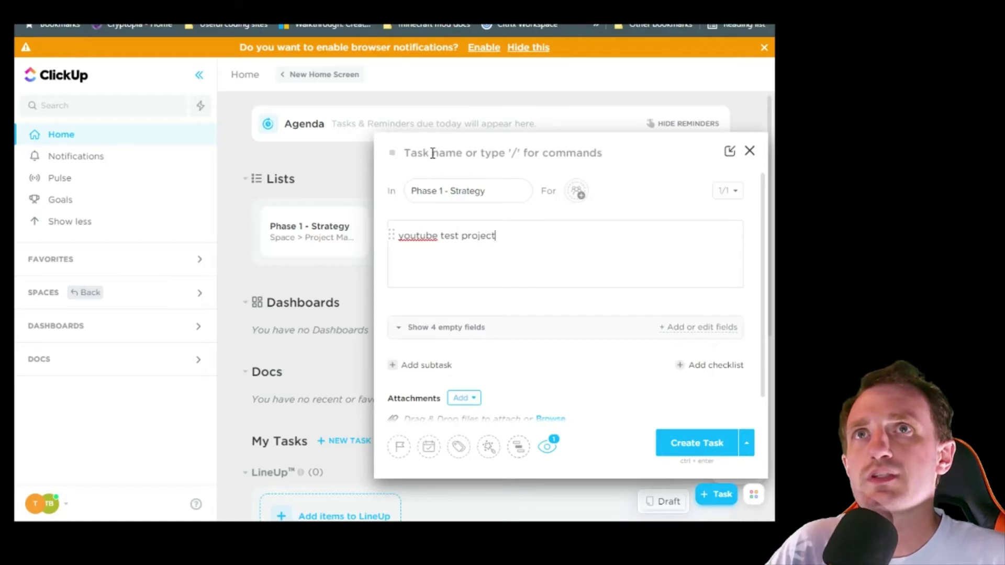
triple_click(475, 236)
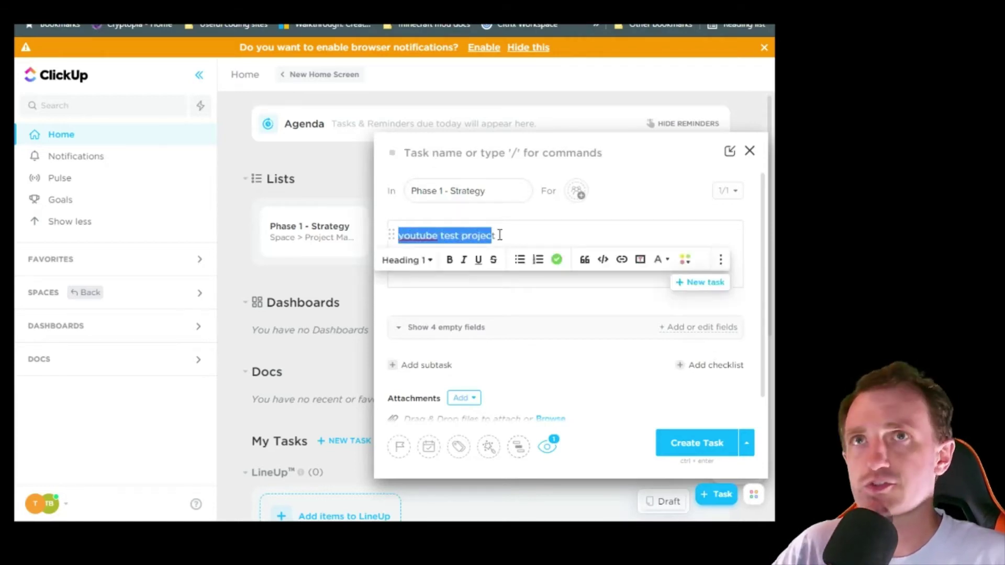
left_click(524, 238)
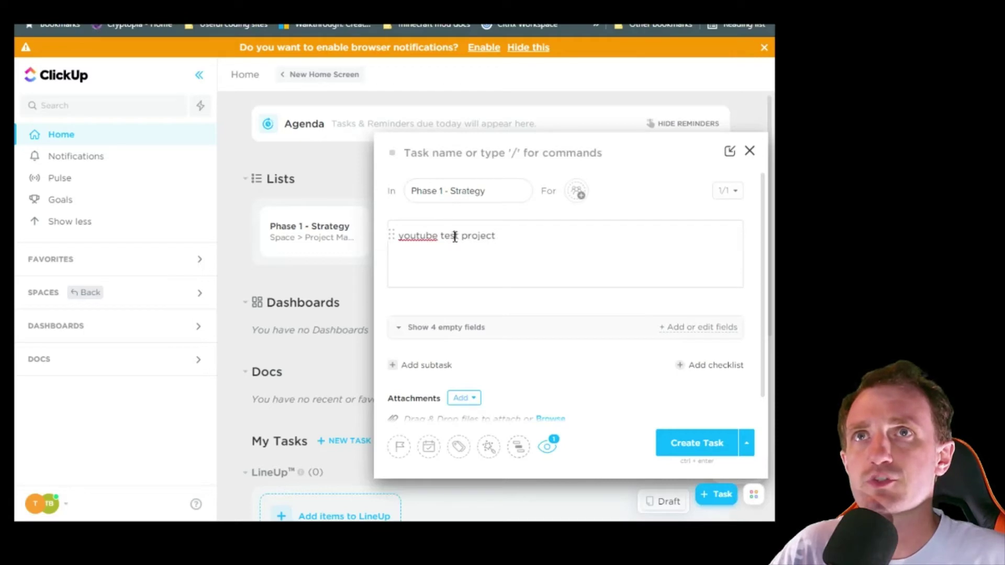
double_click(452, 236)
left_click(459, 153)
type("test test test")
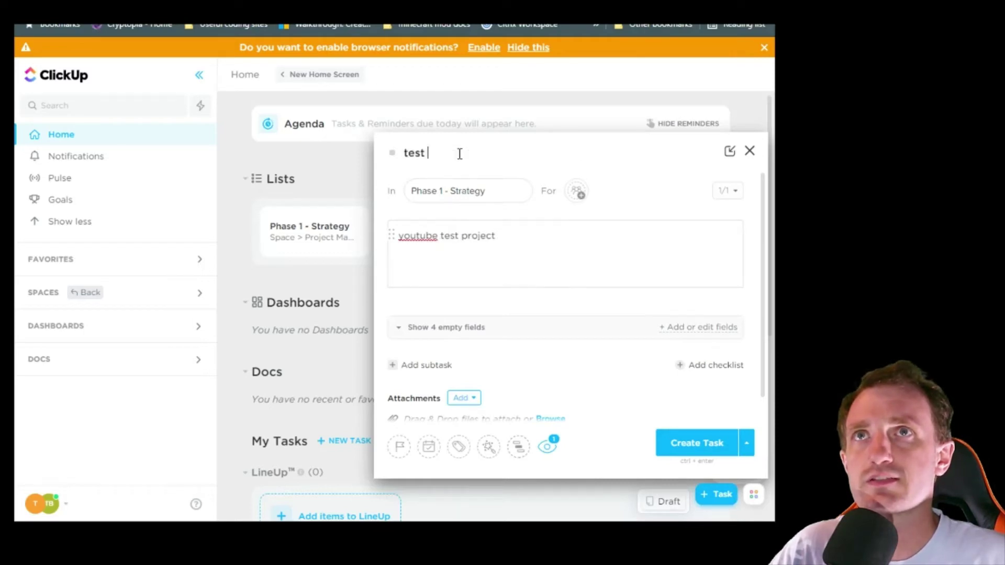
left_click(524, 238)
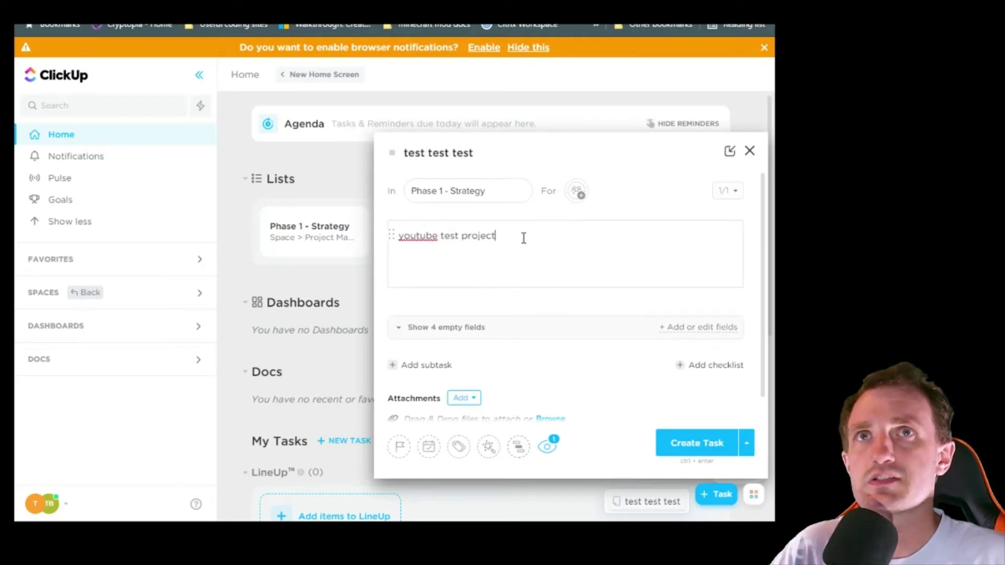
- Set the 'test test test' draft's assignee to Me
left_click(578, 193)
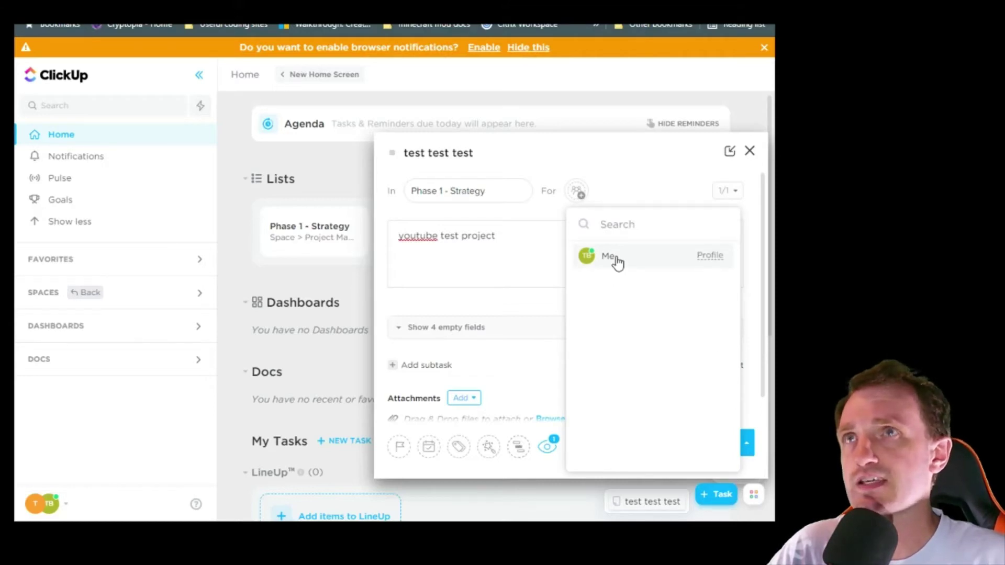
left_click(616, 260)
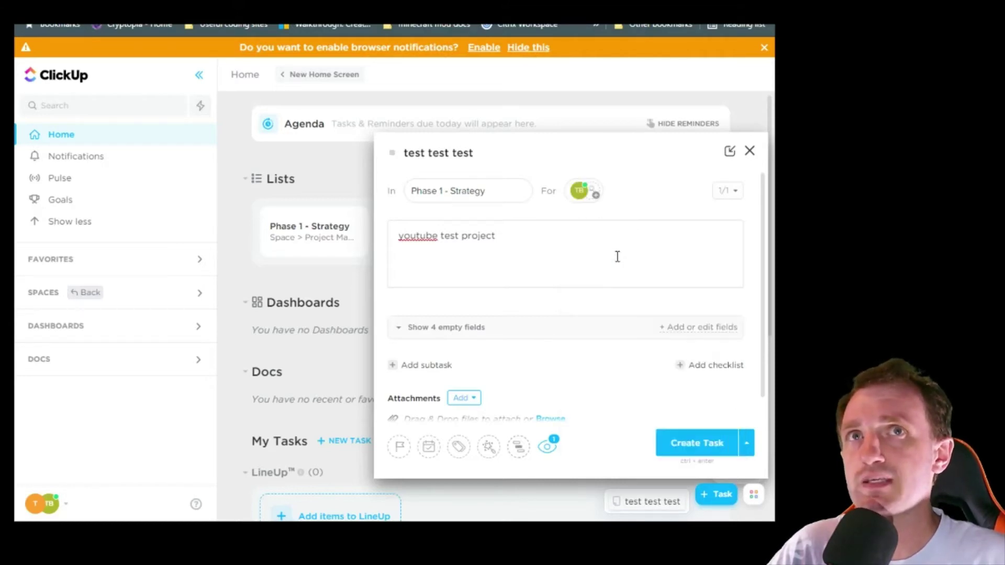
left_click(597, 196)
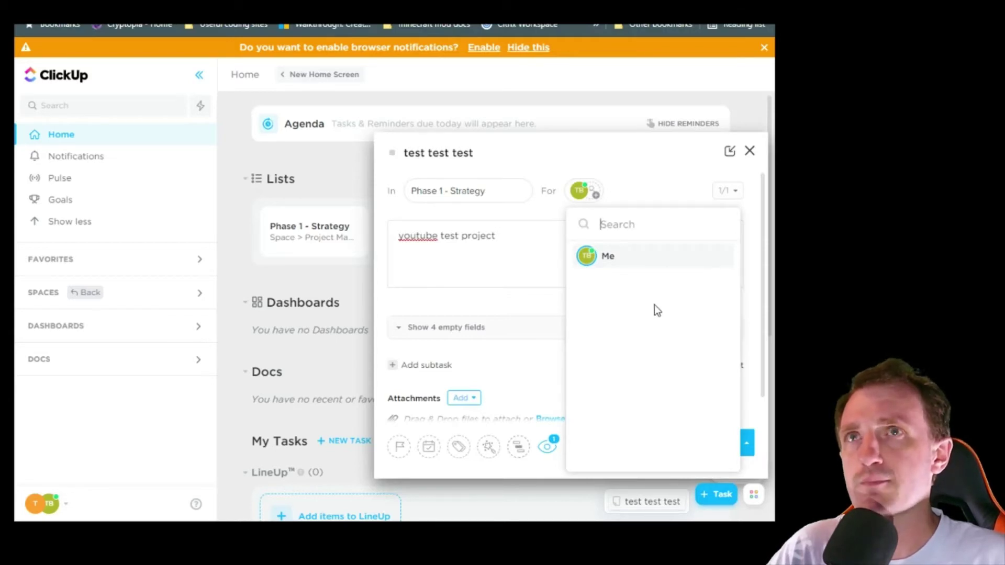
left_click(522, 241)
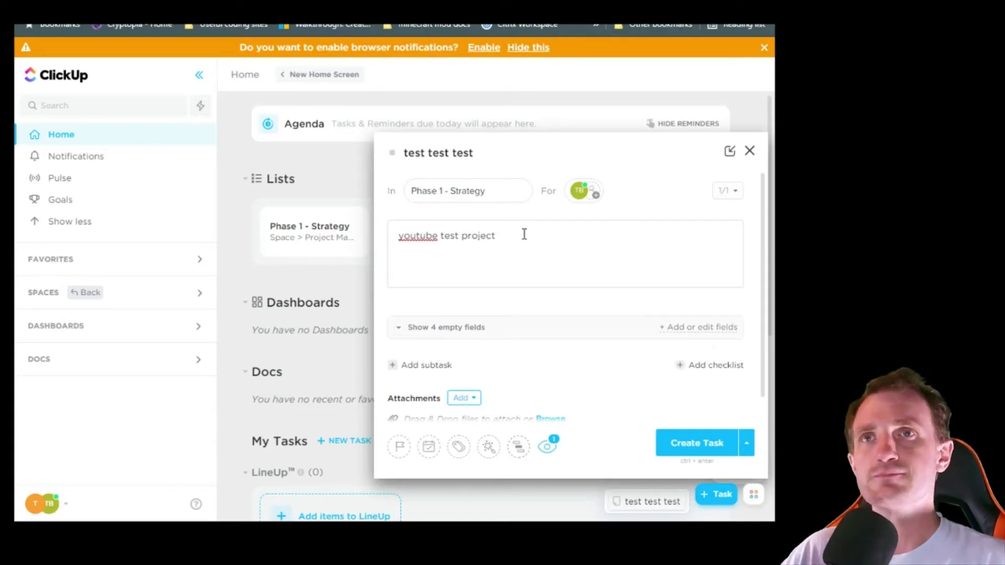
scroll(494, 202, "down", 1)
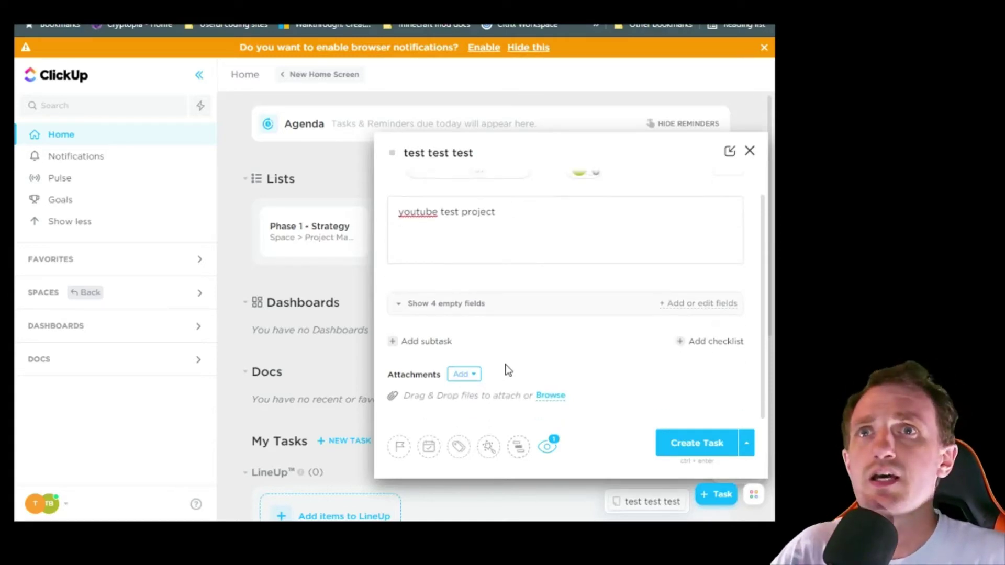
left_click(450, 310)
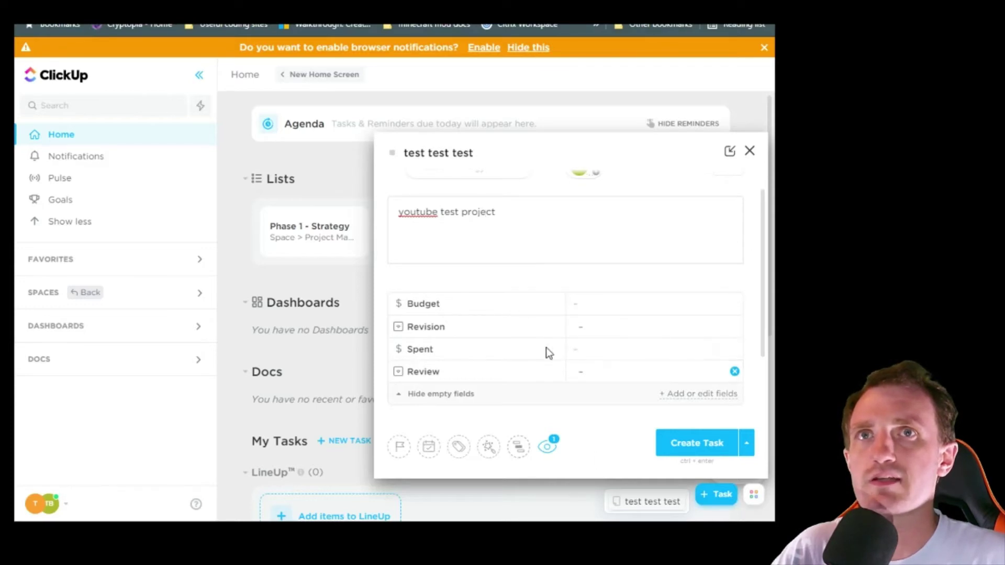
left_click(534, 219)
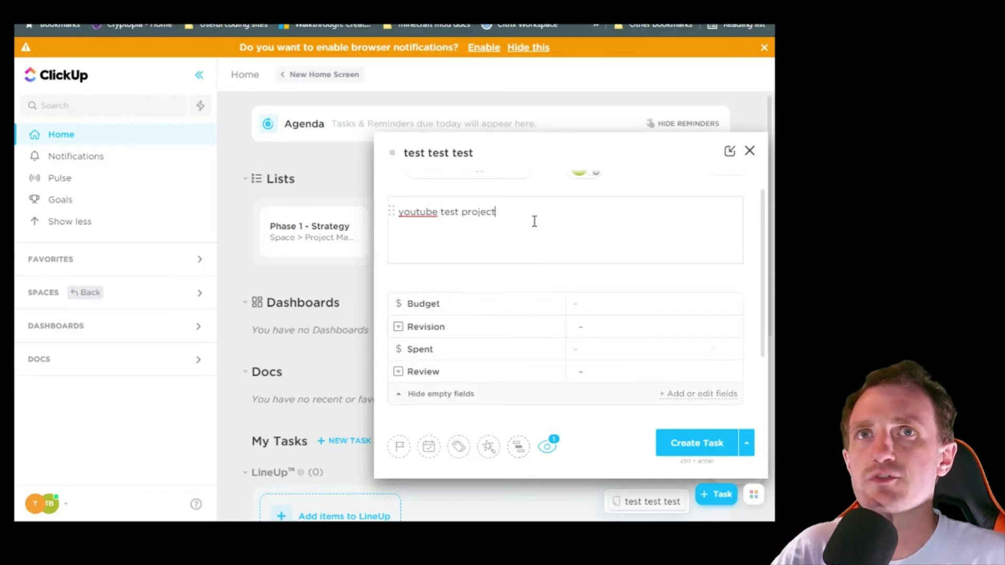
left_click(449, 396)
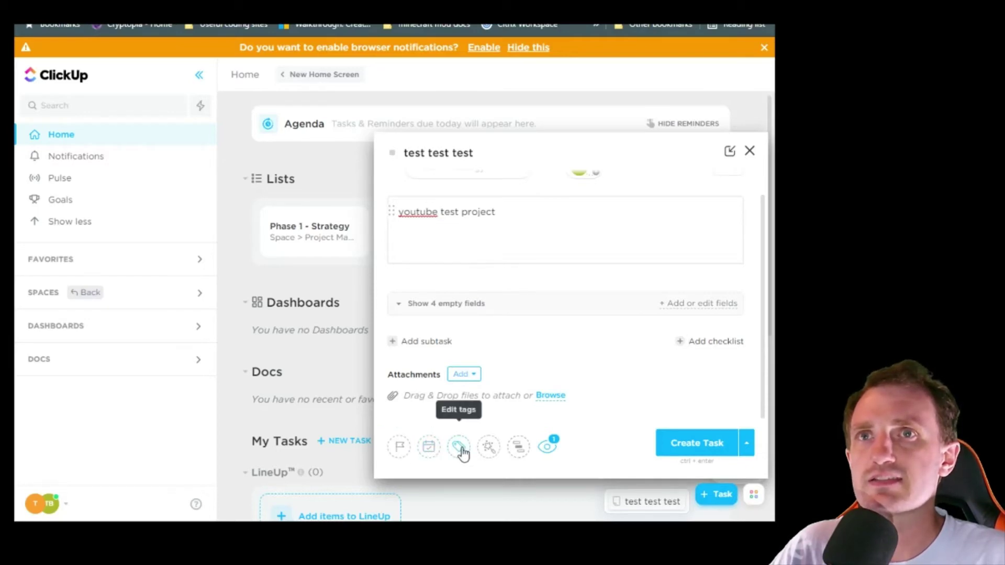
- Set the task priority to Urgent and enter the first subtask, 'talk about making a task'
left_click(399, 448)
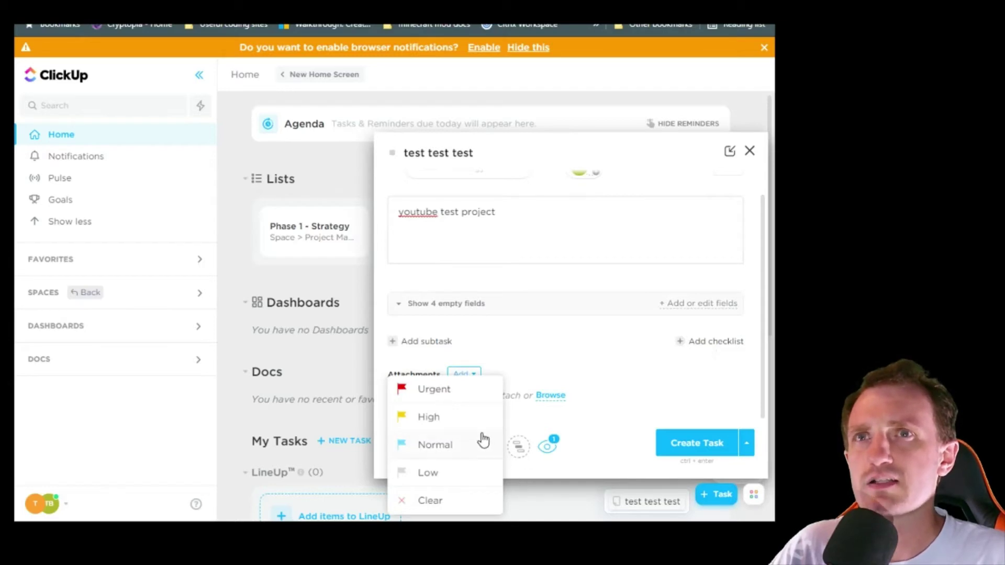
left_click(433, 389)
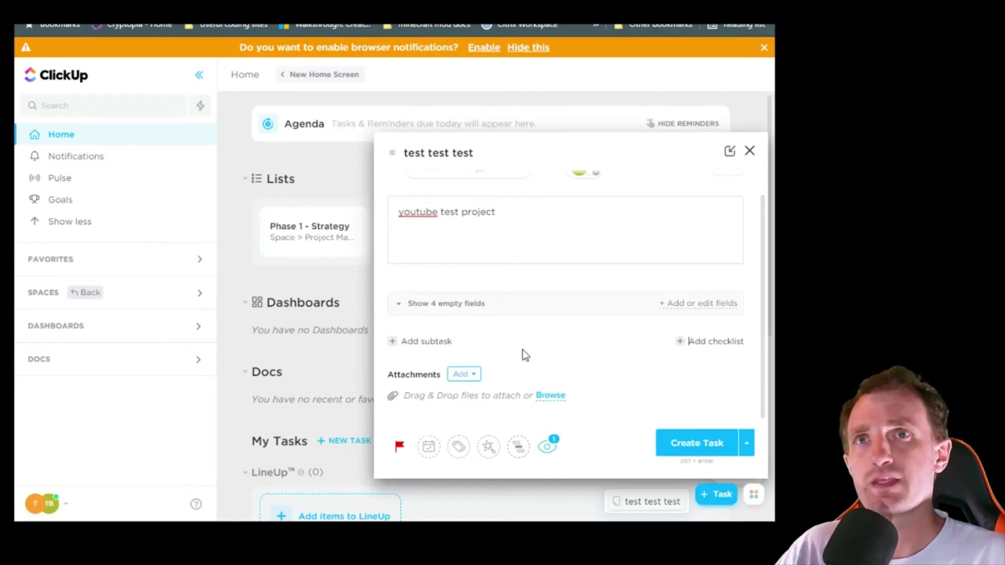
left_click(440, 342)
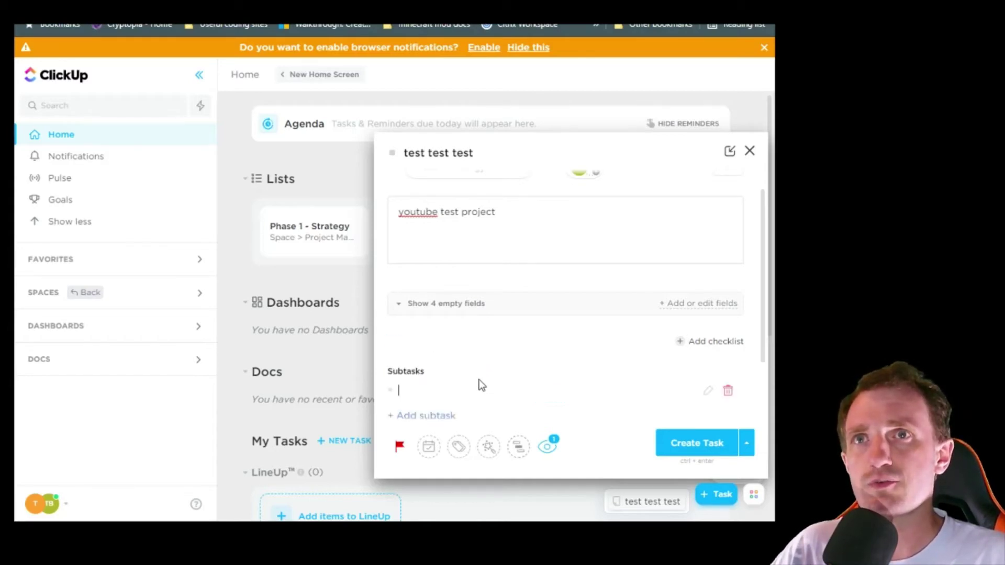
scroll(455, 386, "down", 2)
left_click(448, 312)
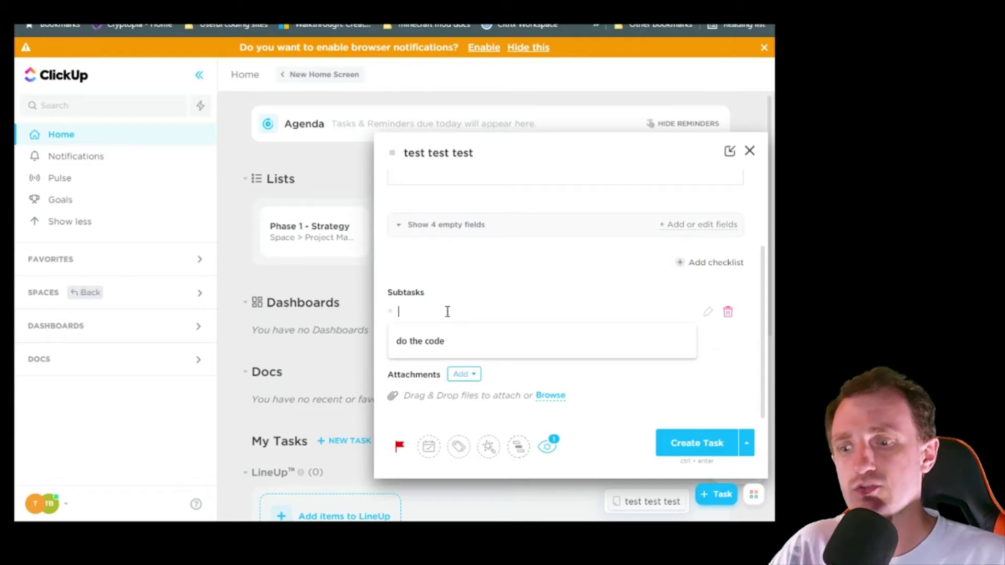
type("talk about making a task")
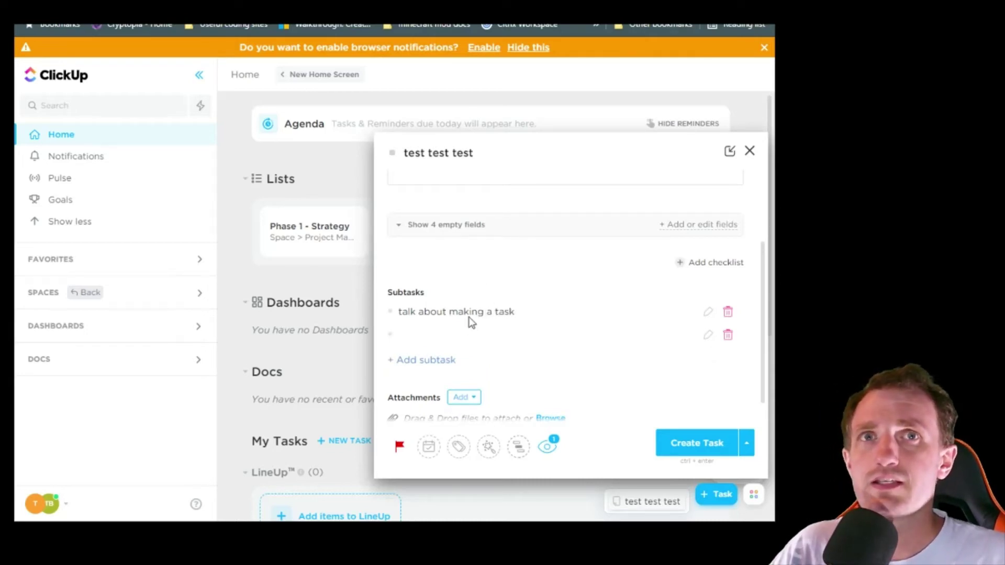
- Add a second subtask named 'complete some code'
left_click(467, 334)
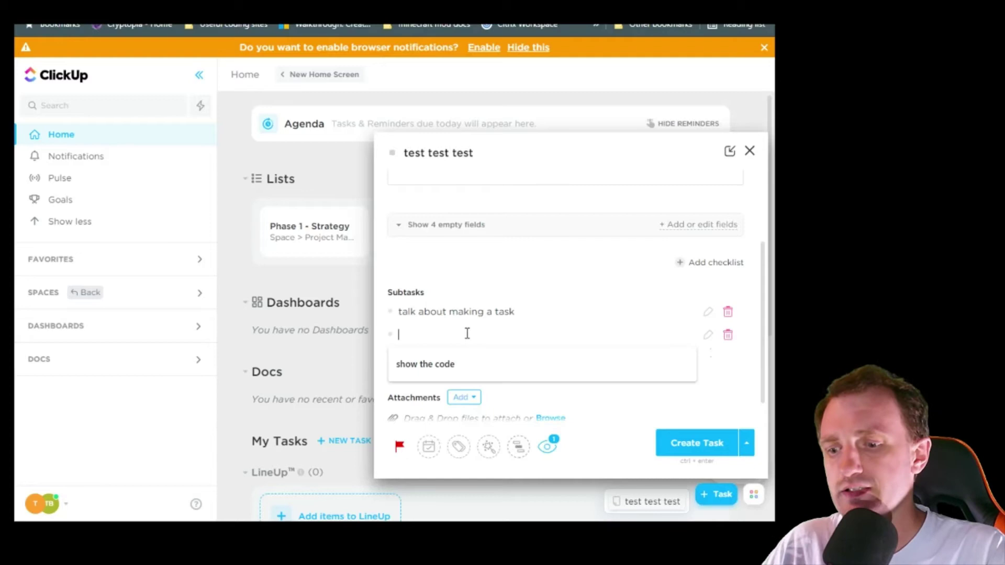
type("complete")
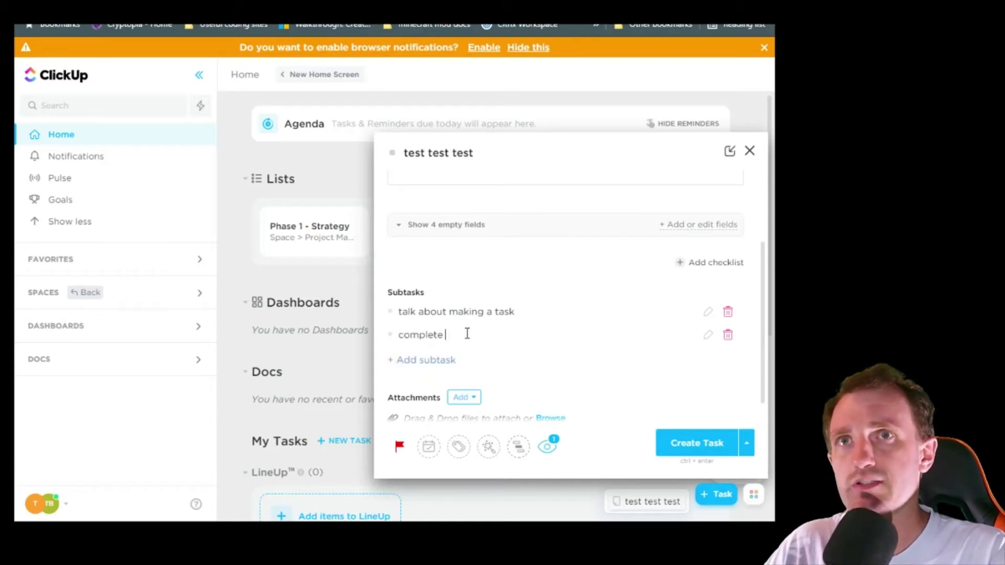
type(" some code")
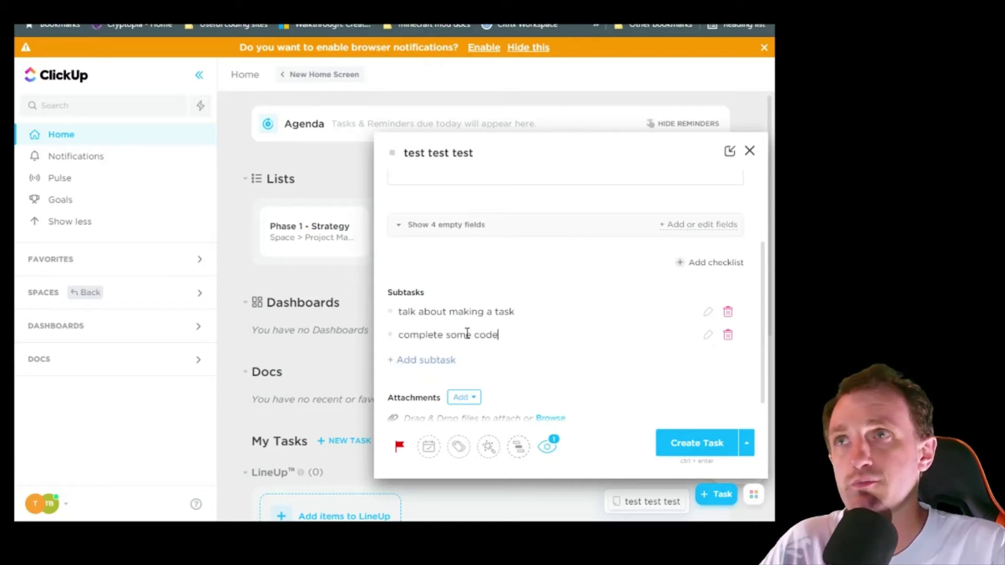
key("Return")
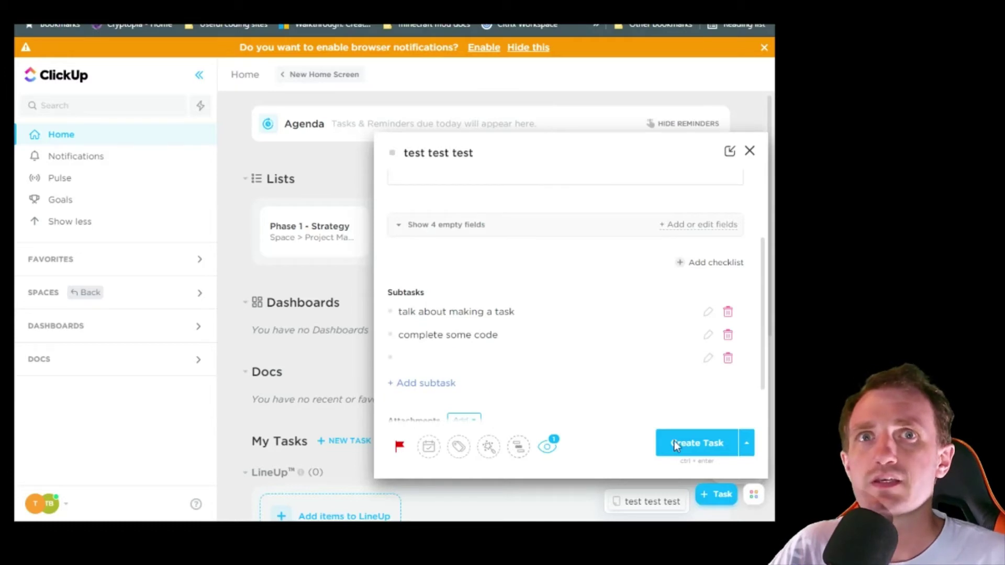
- Create the 'test test test' task, widen the window, and open the Project Management Board
left_click(693, 446)
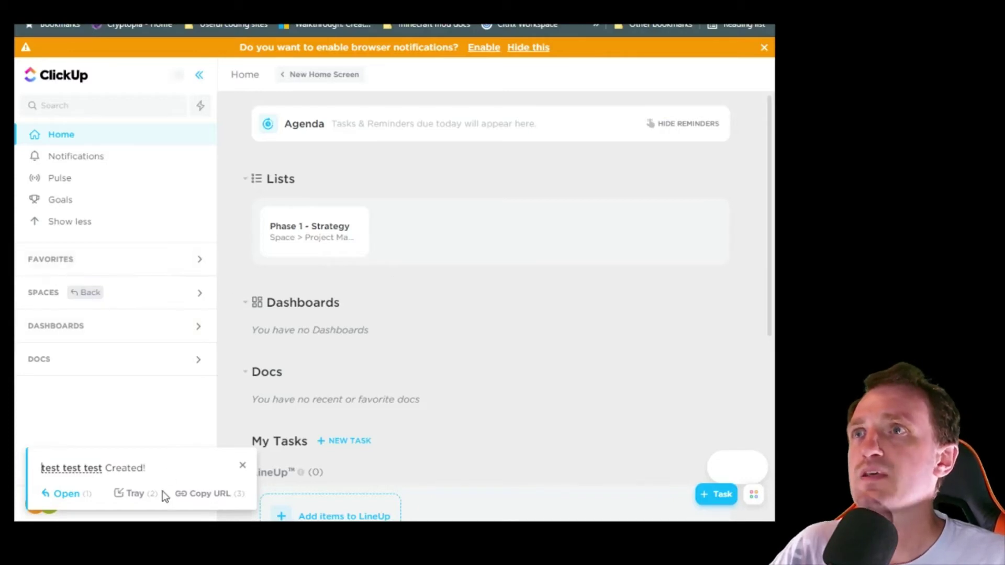
left_click(143, 298)
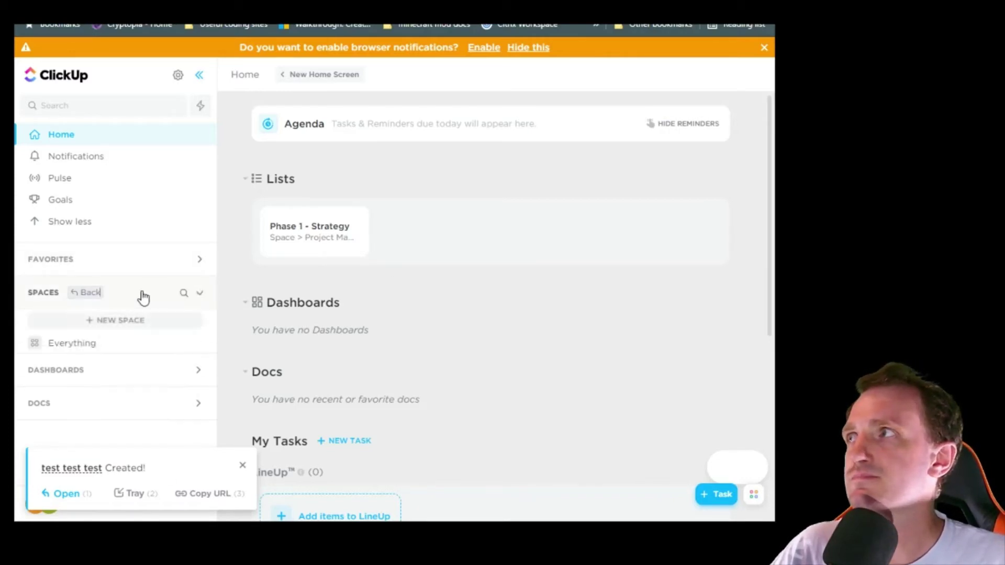
left_click_drag(775, 376, 963, 377)
scroll(129, 377, "down", 2)
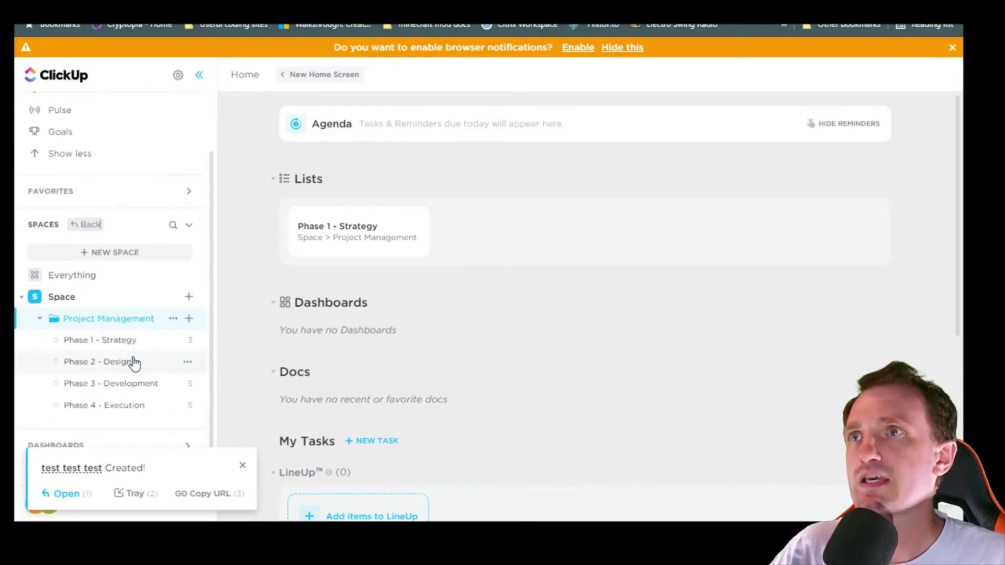
left_click(104, 324)
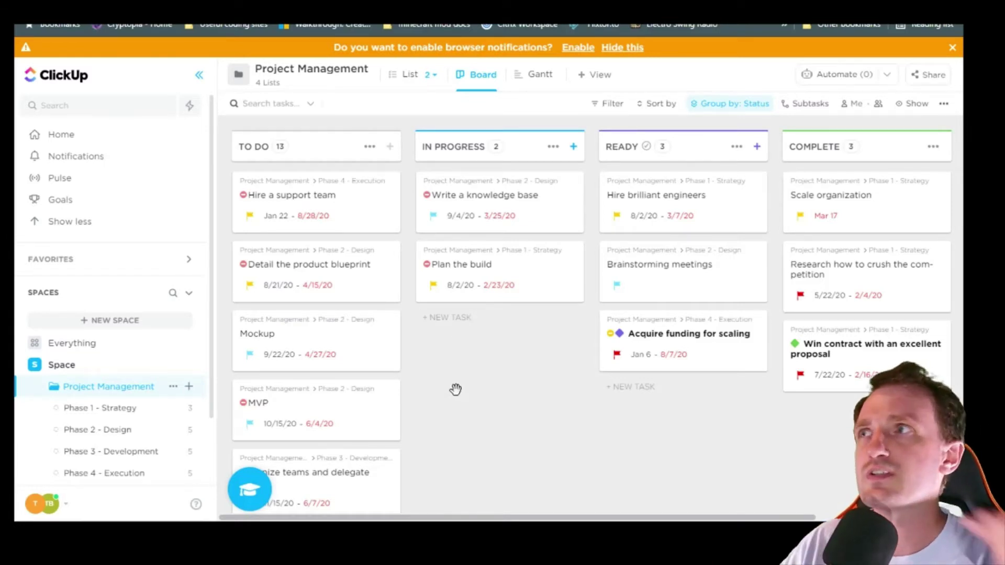
left_click(408, 81)
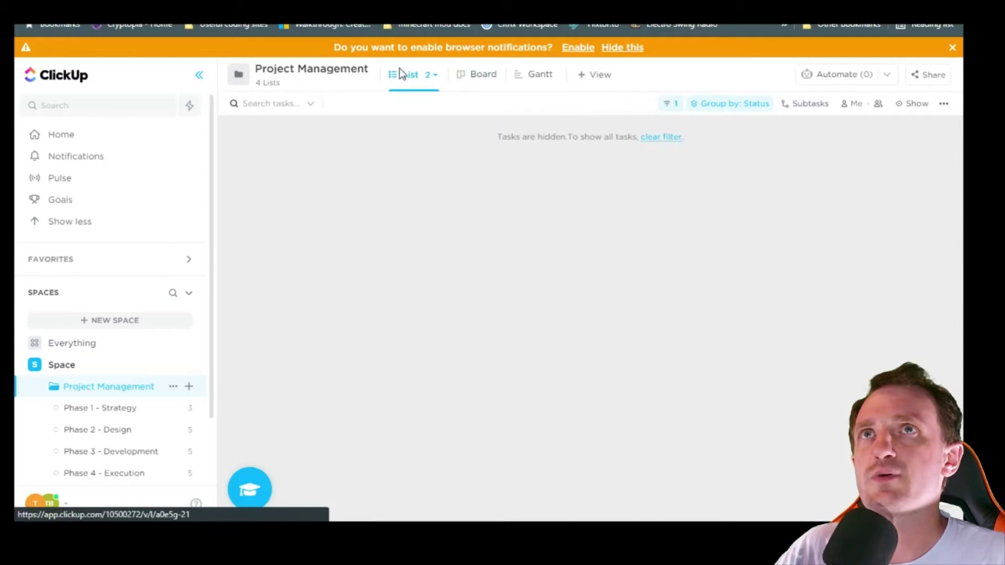
scroll(404, 387, "down", 5)
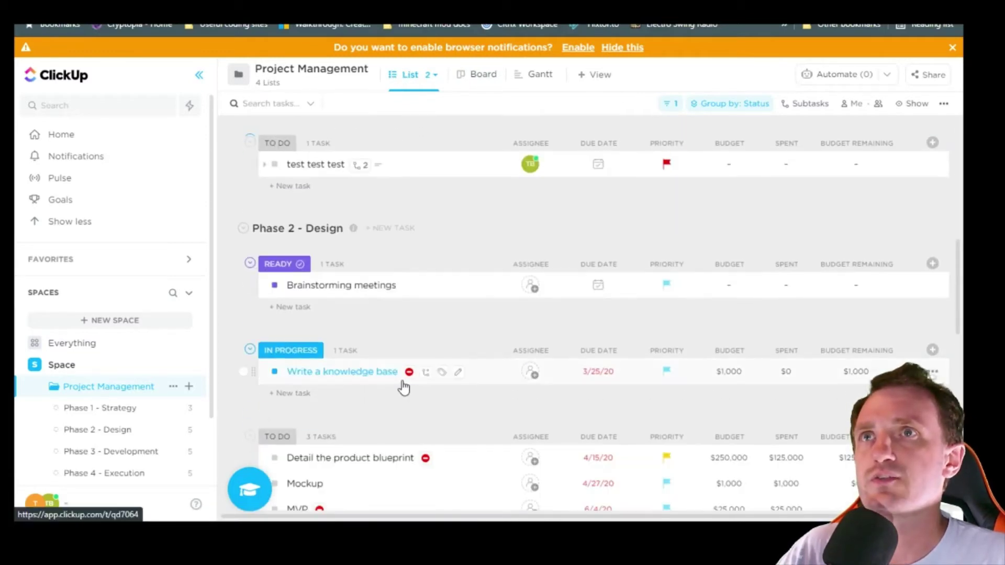
scroll(403, 387, "up", 5)
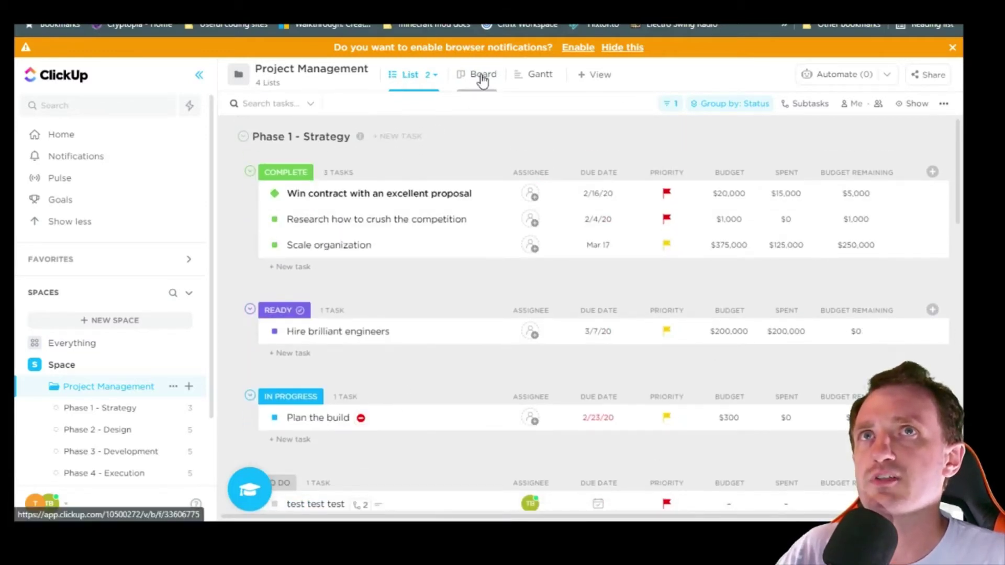
left_click(479, 103)
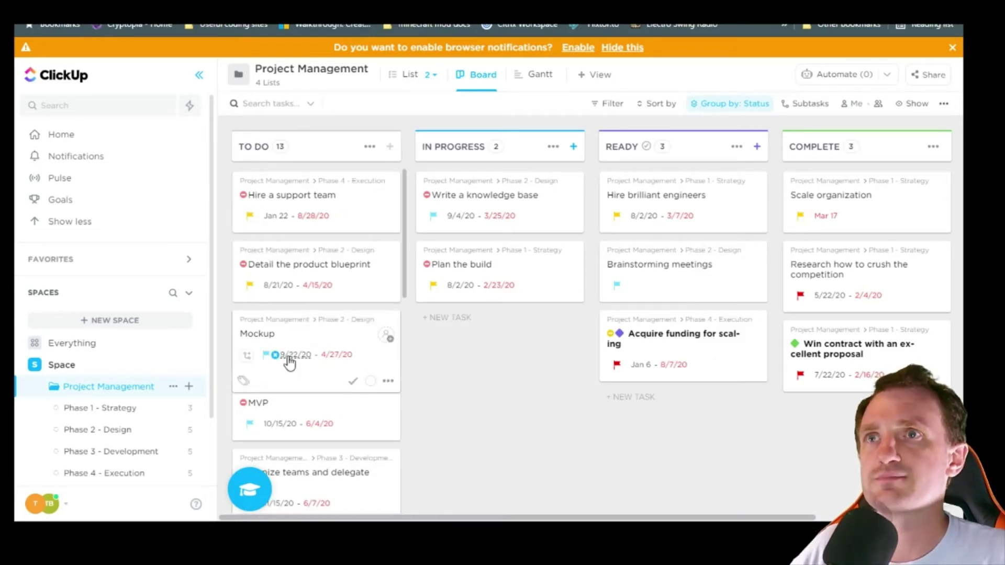
- Drag the 'test test test' card from To Do into the In Progress column
scroll(297, 346, "down", 3)
scroll(297, 346, "down", 6)
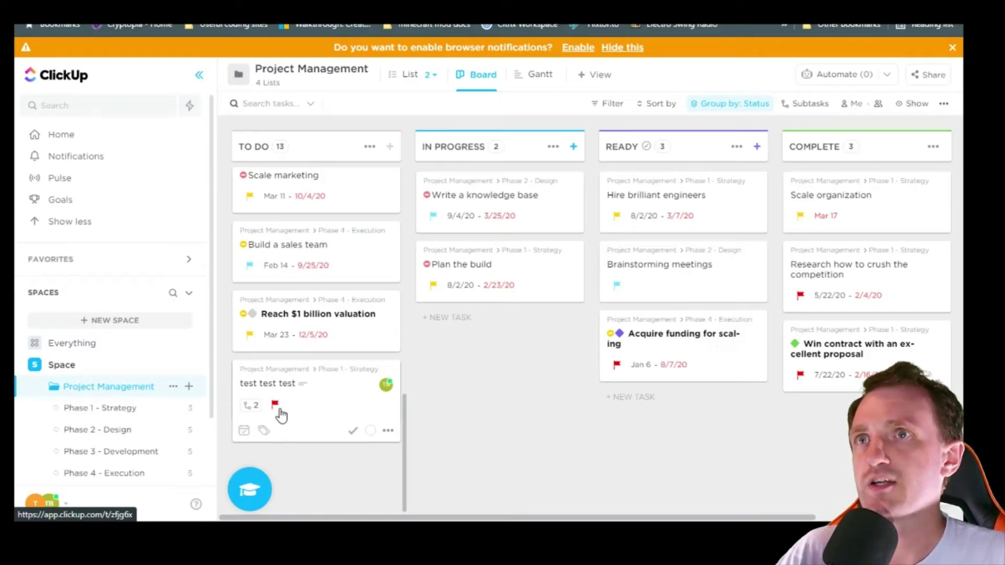
left_click_drag(314, 406, 311, 159)
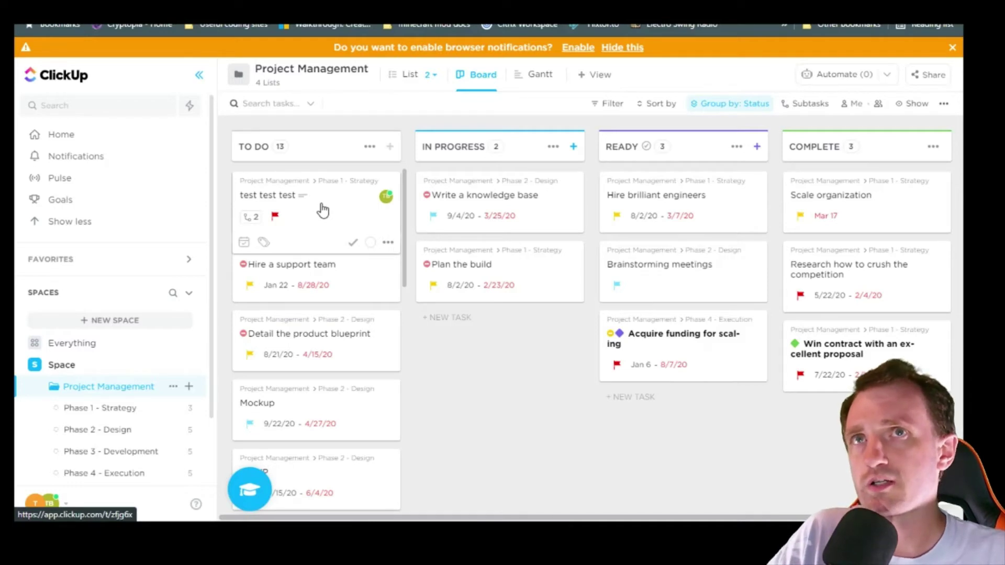
left_click_drag(325, 208, 504, 202)
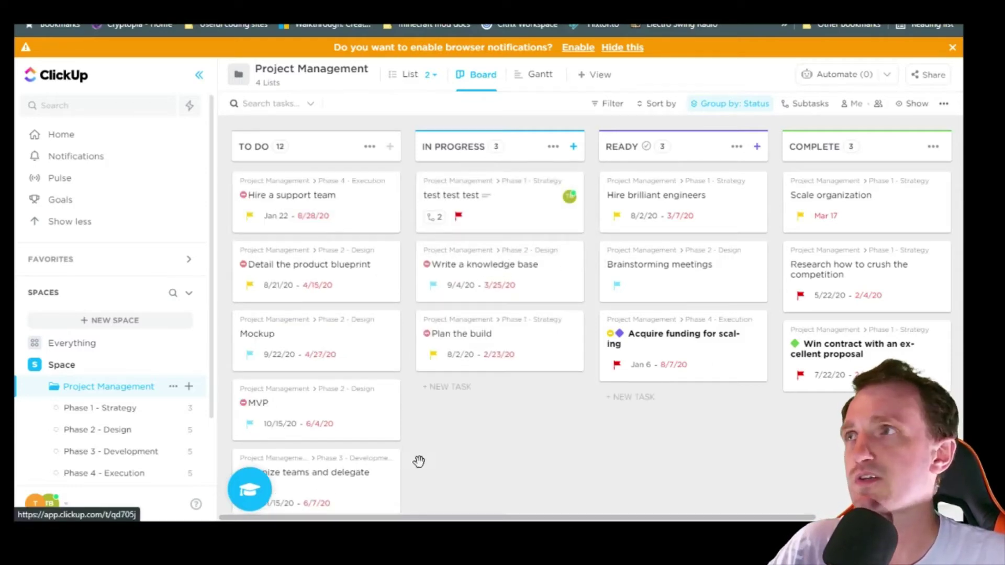
- Open 'test test test' and set its 'talk about making a task' subtask to Complete
left_click(493, 202)
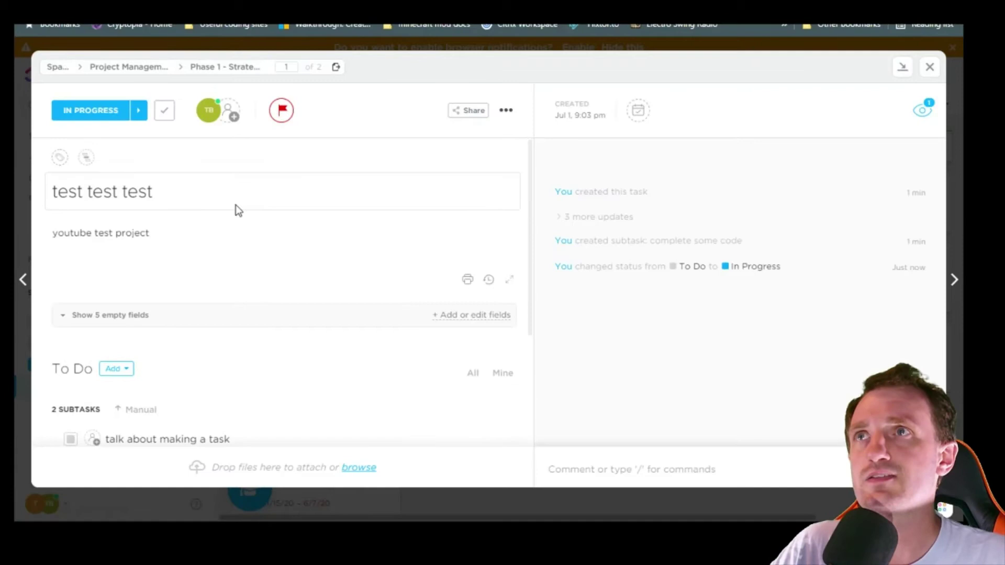
scroll(292, 265, "down", 3)
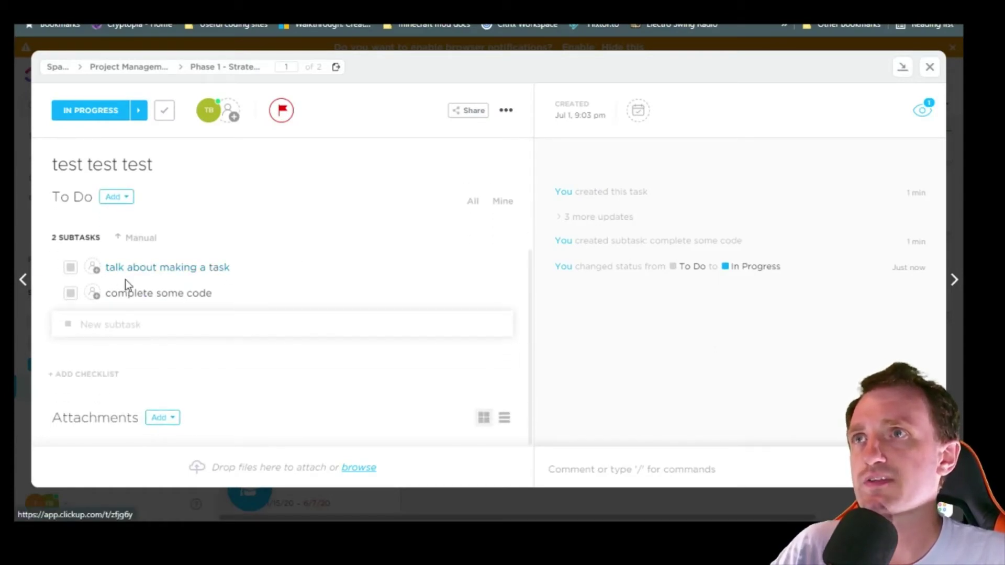
left_click(71, 269)
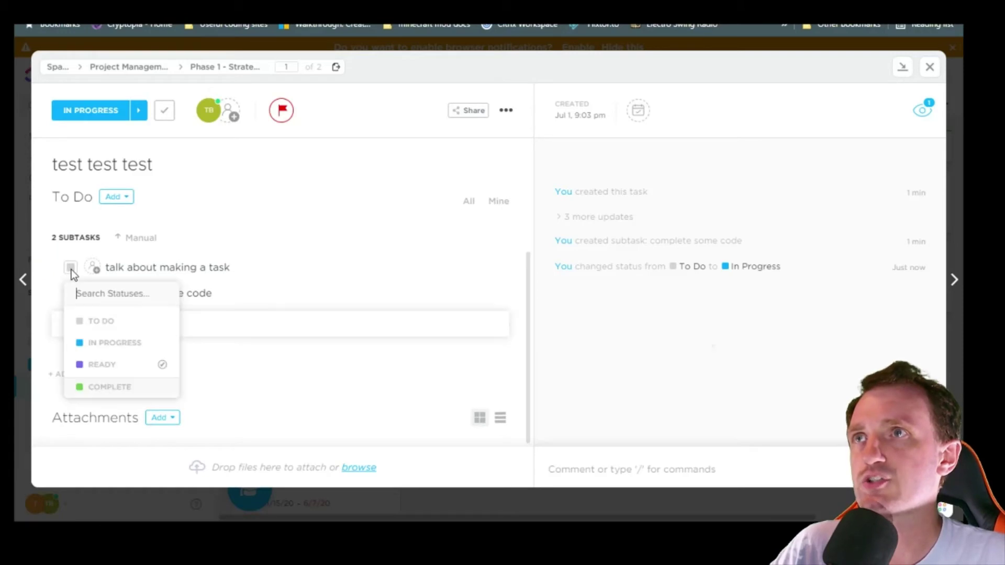
left_click(114, 387)
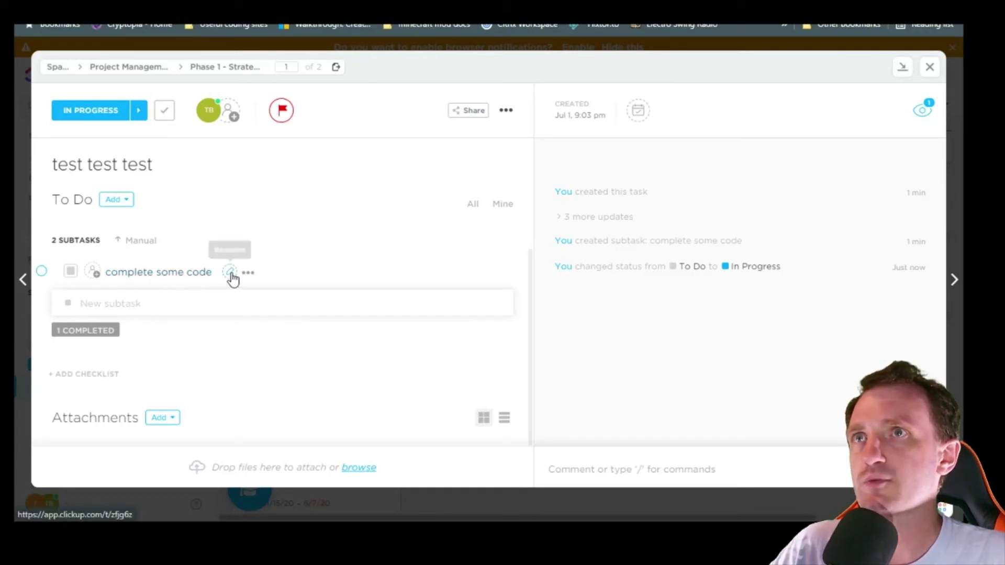
- View the email-attachment address for 'complete some code', then show the completed subtask again
left_click(249, 274)
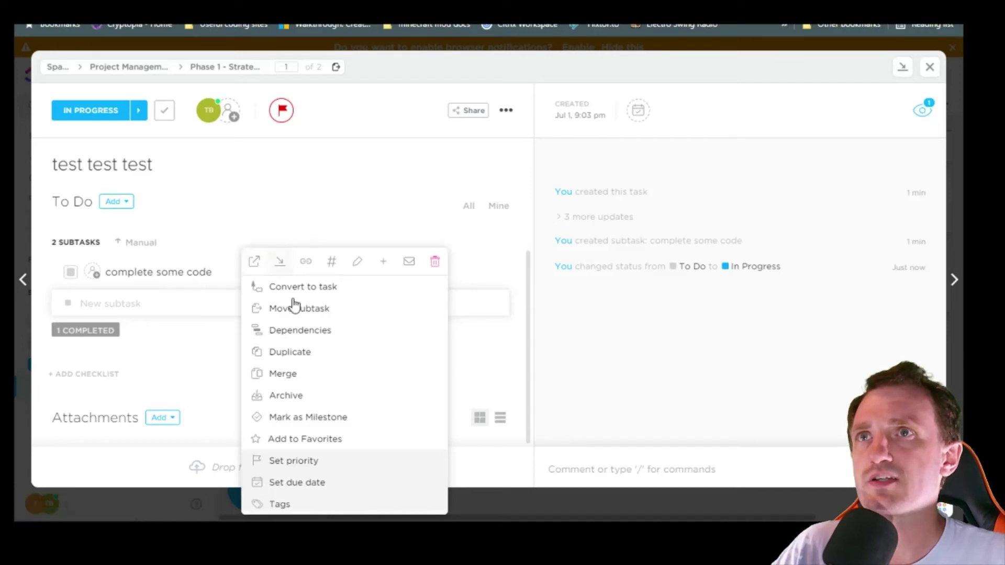
left_click(410, 262)
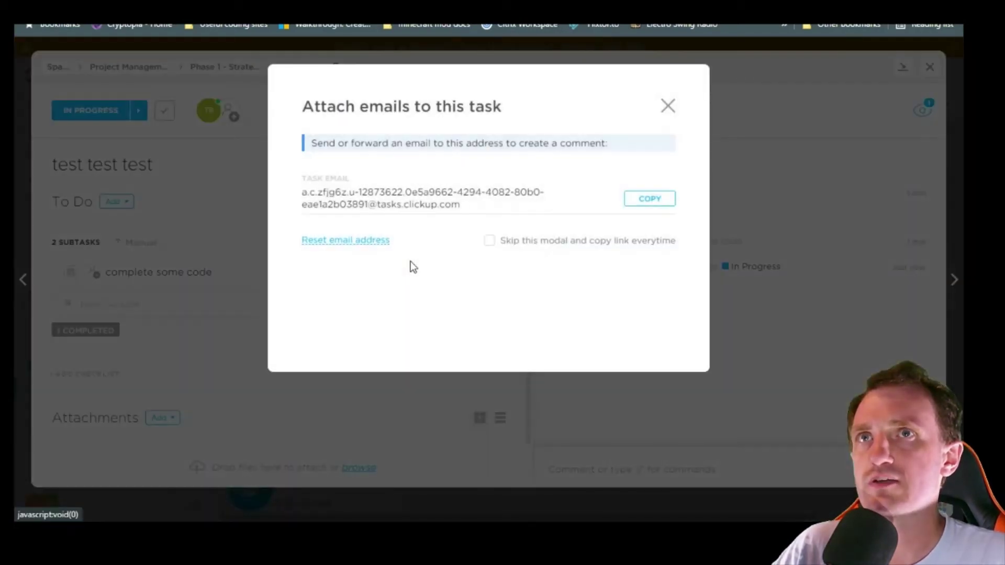
left_click(670, 108)
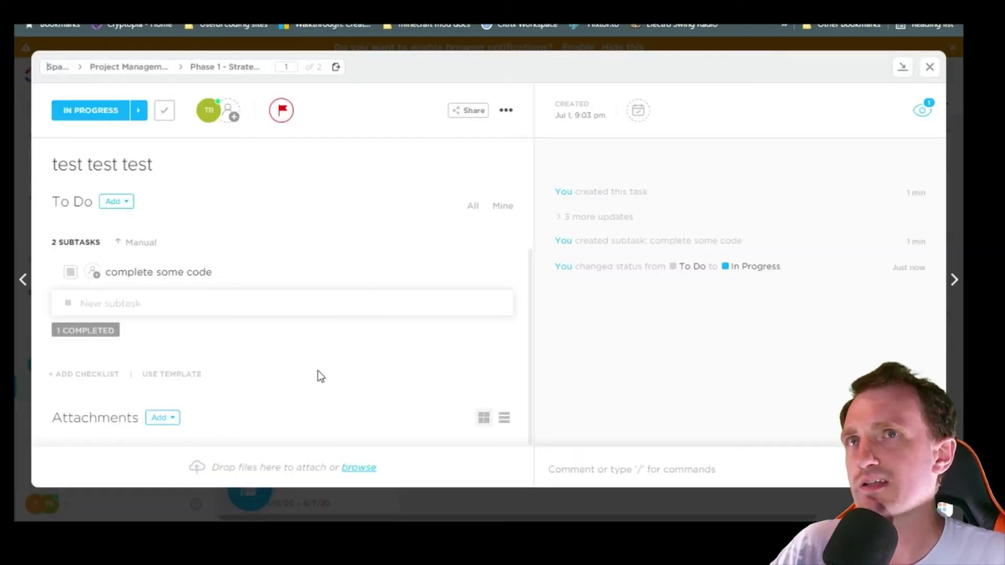
scroll(344, 330, "up", 3)
scroll(343, 309, "down", 3)
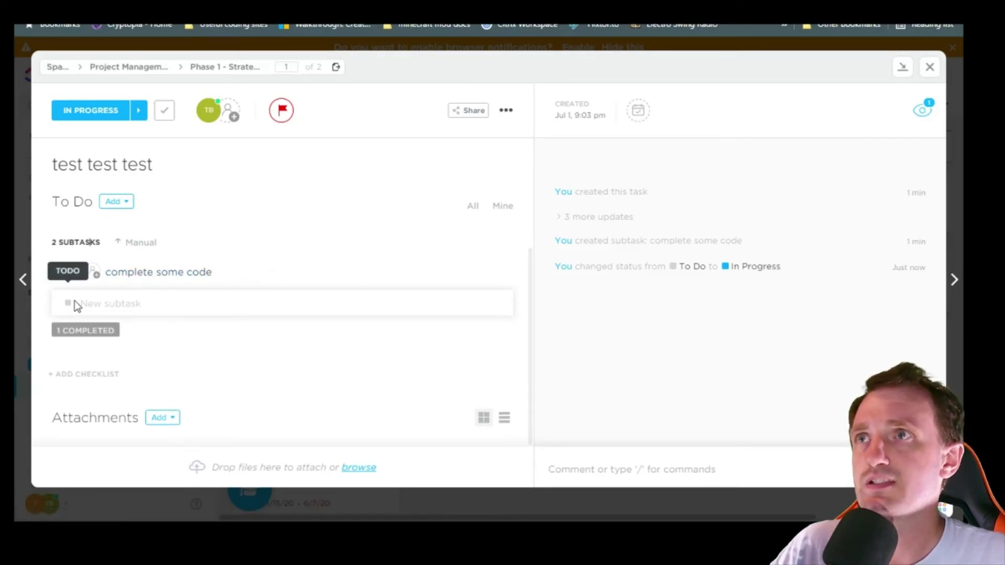
left_click(96, 333)
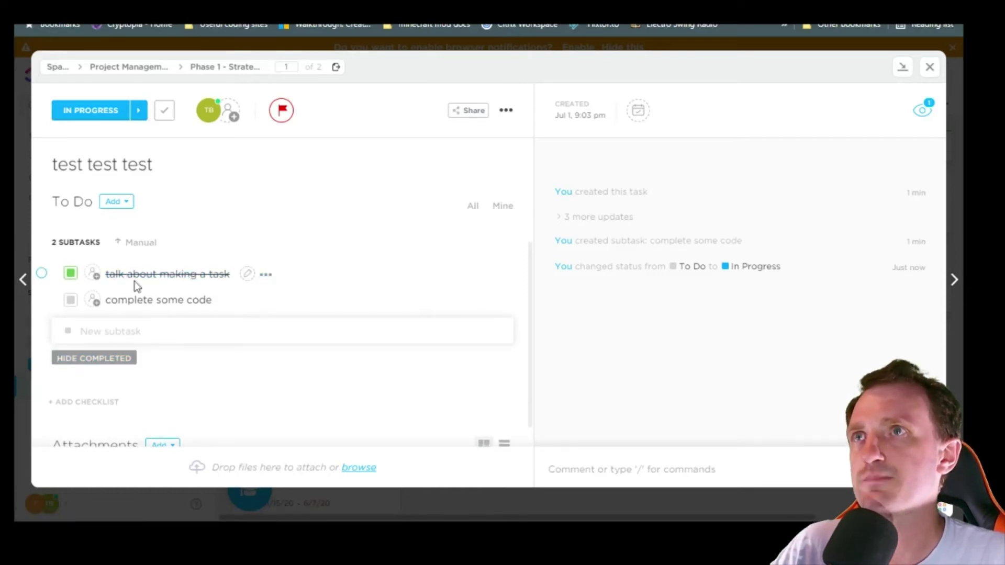
- Assign 'talk about making a task' and 'complete some code' to Me, then close the task
left_click(95, 275)
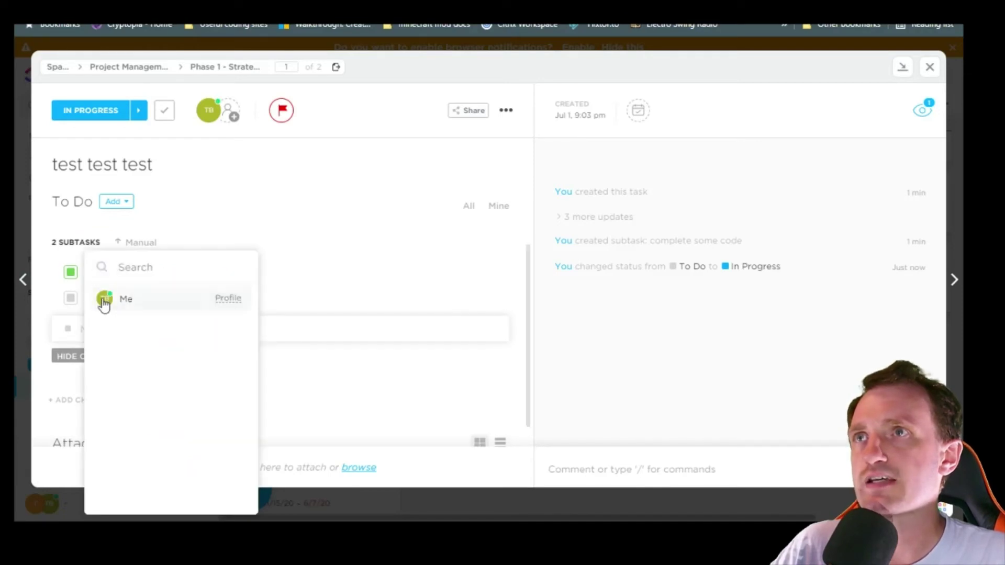
left_click(105, 298)
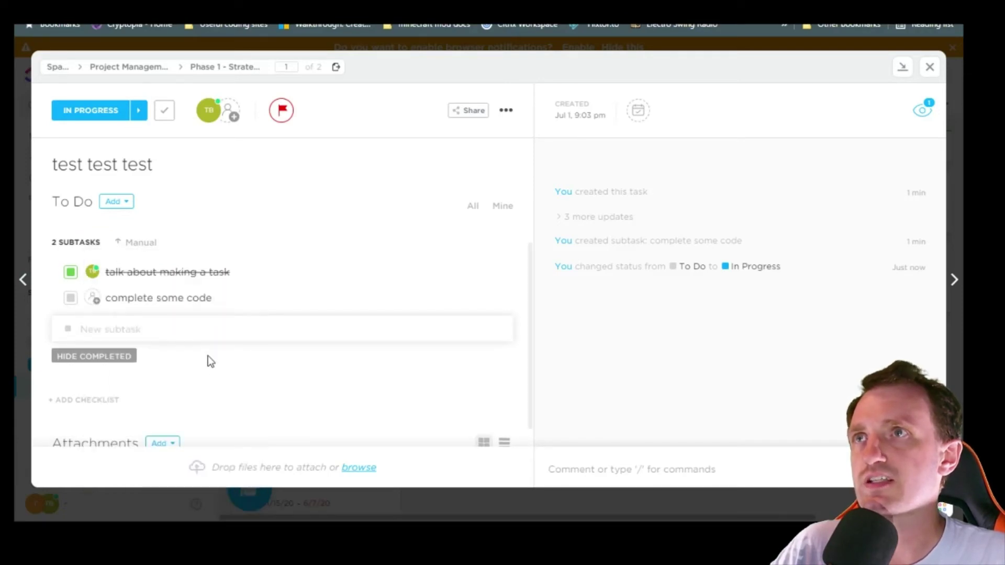
left_click(94, 298)
left_click(130, 304)
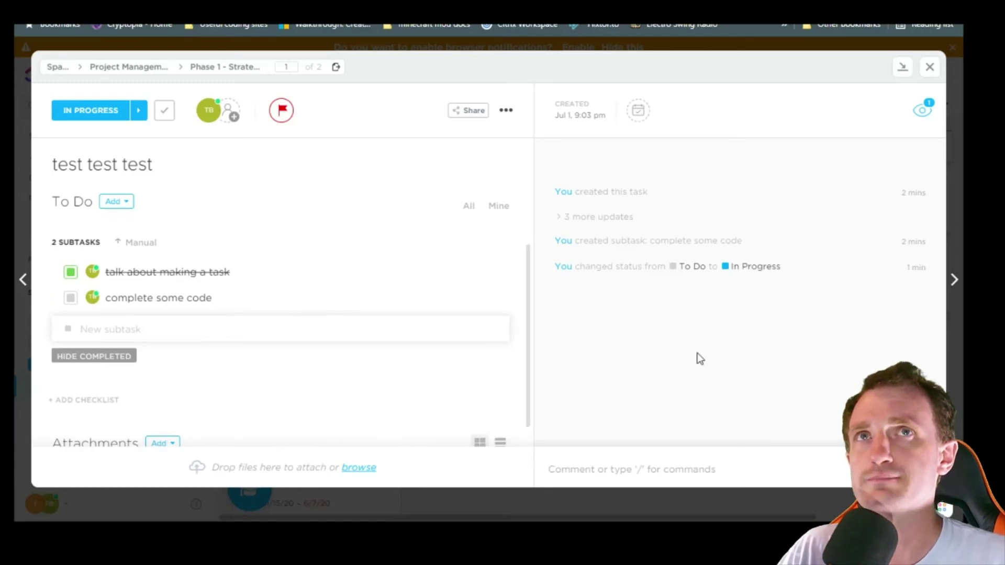
left_click(930, 67)
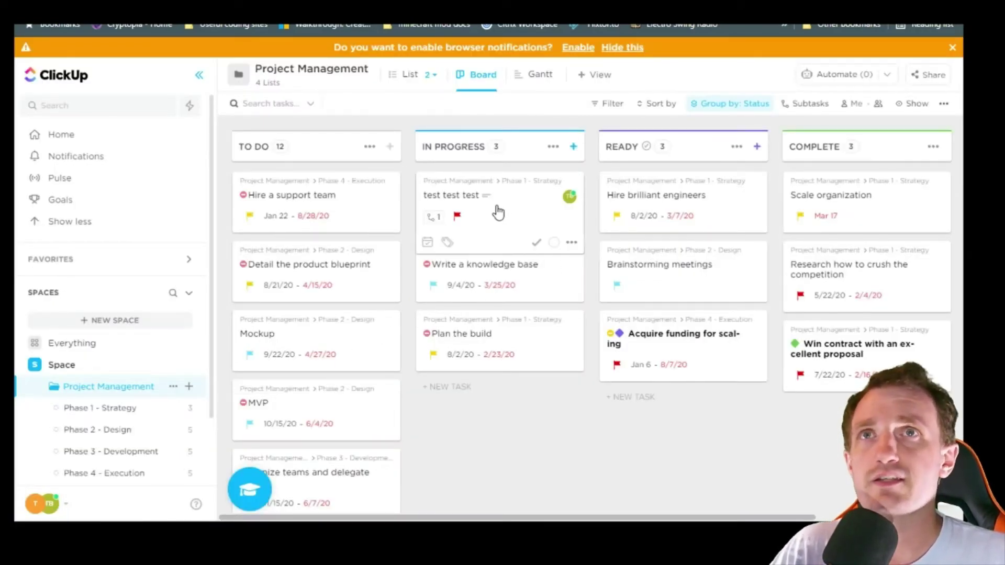
- Try moving the card to Complete, cancel the unresolved-subtask warning, and reopen 'test test test'
left_click_drag(498, 212, 865, 256)
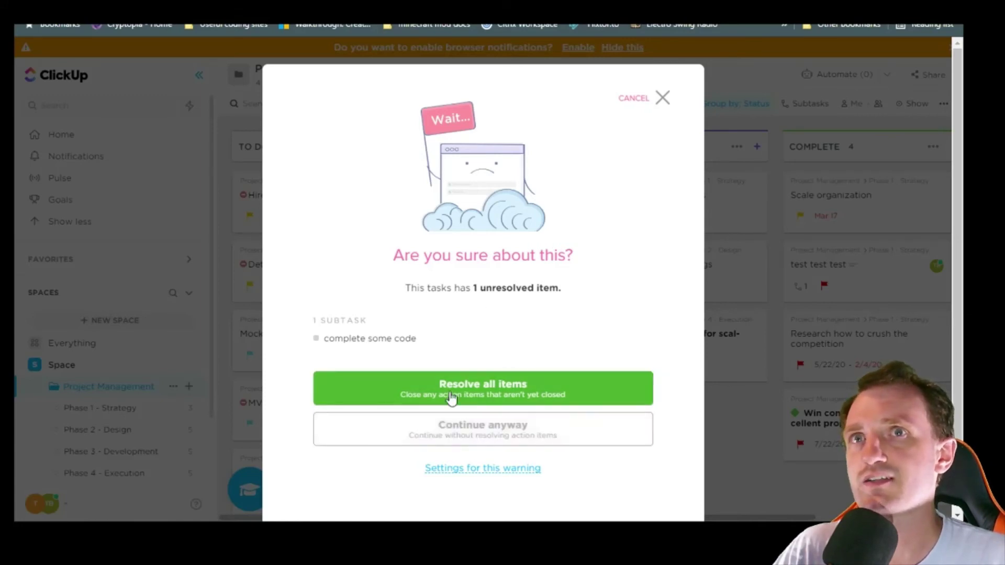
left_click(663, 98)
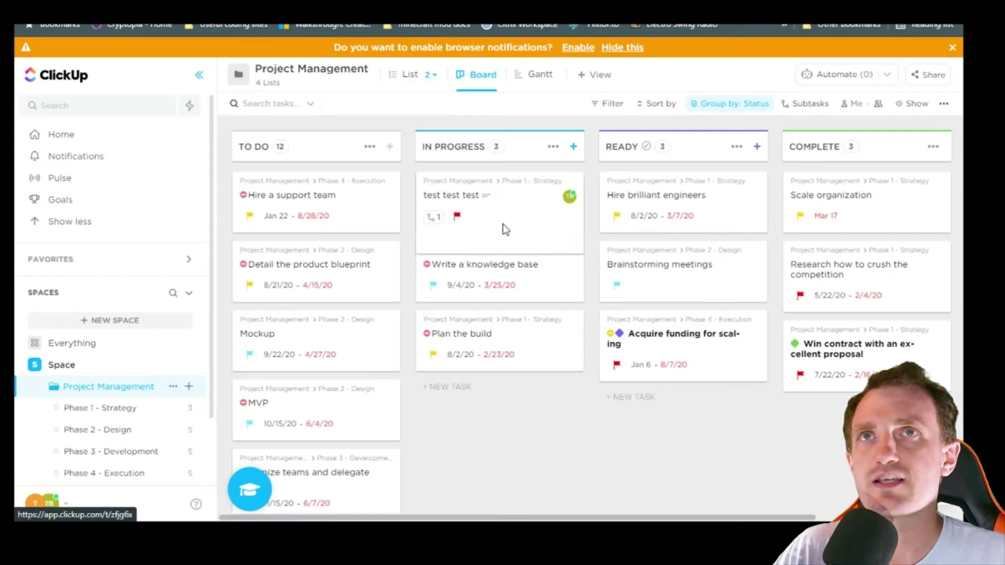
left_click(504, 229)
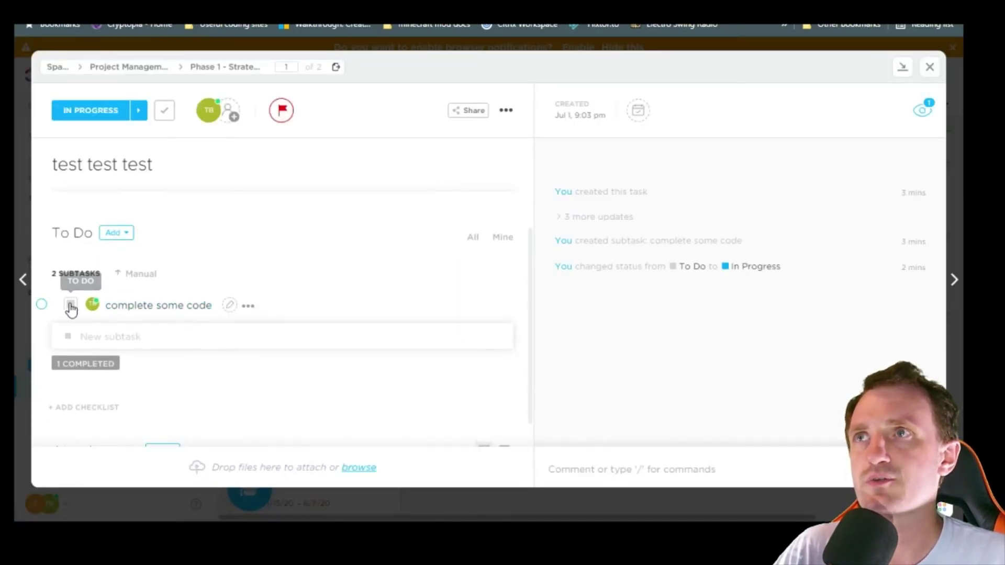
- Set 'complete some code' to COMPLETE and show both subtasks in the completed list
left_click(71, 306)
left_click(113, 419)
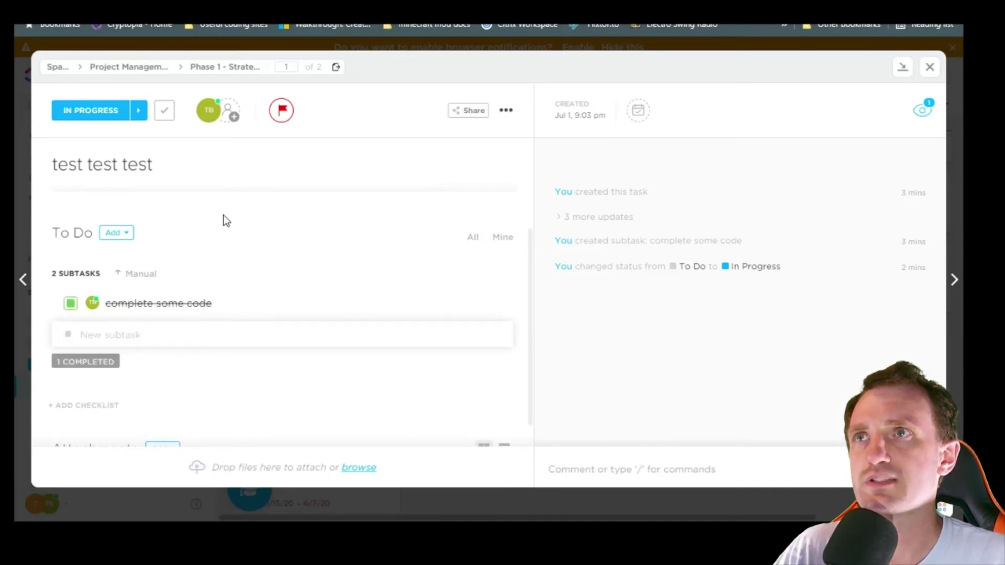
left_click(78, 330)
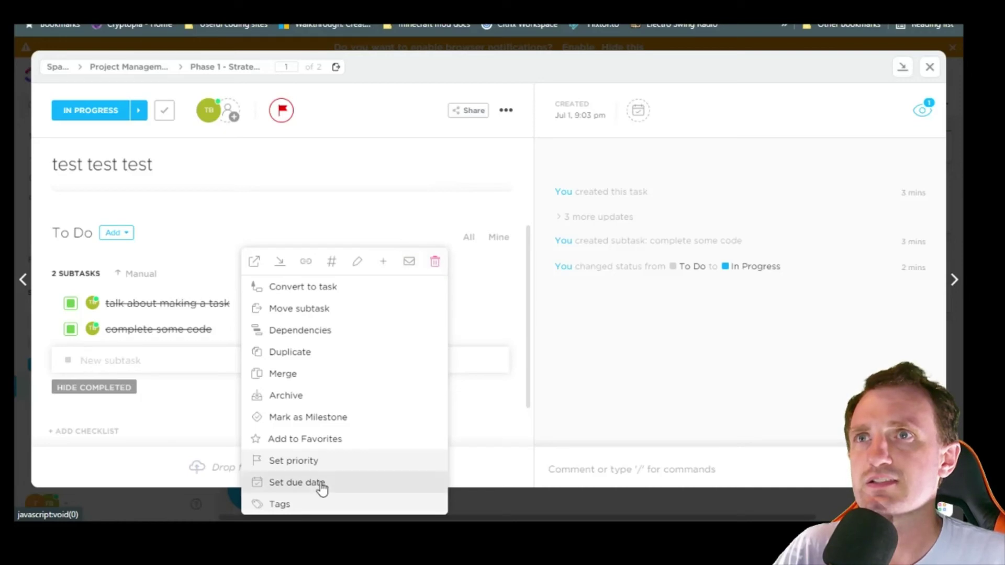
left_click(606, 331)
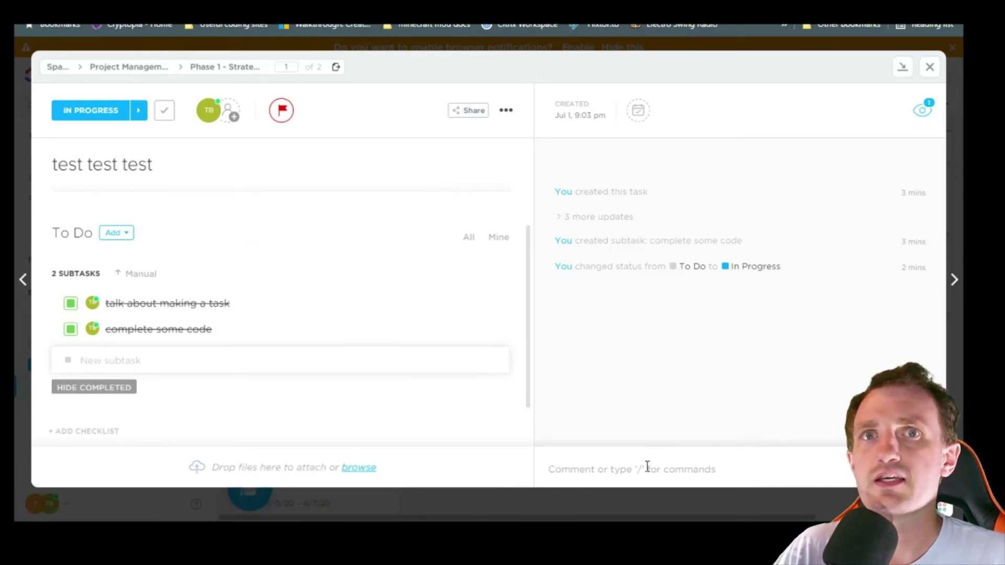
left_click_drag(631, 218, 746, 321)
left_click(745, 320)
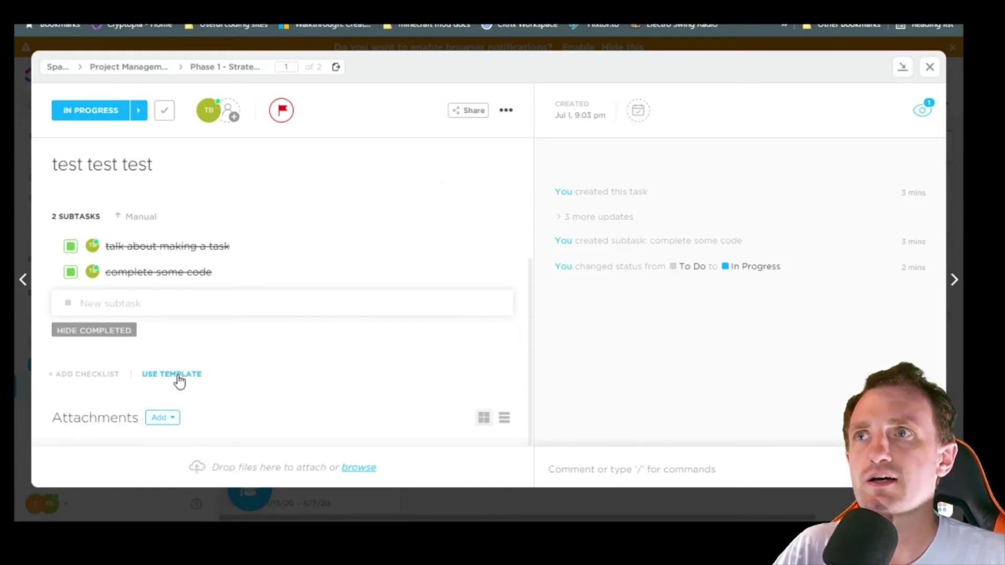
scroll(168, 324, "up", 3)
- Add a description line saying a colleague wants to wait a week, back to work on 7/15/2021
left_click(179, 238)
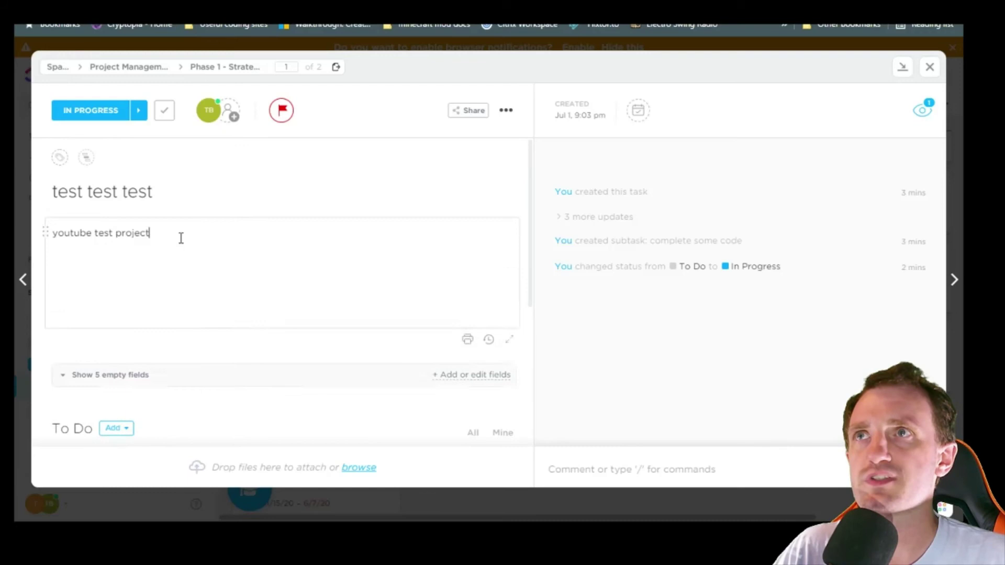
key("Return")
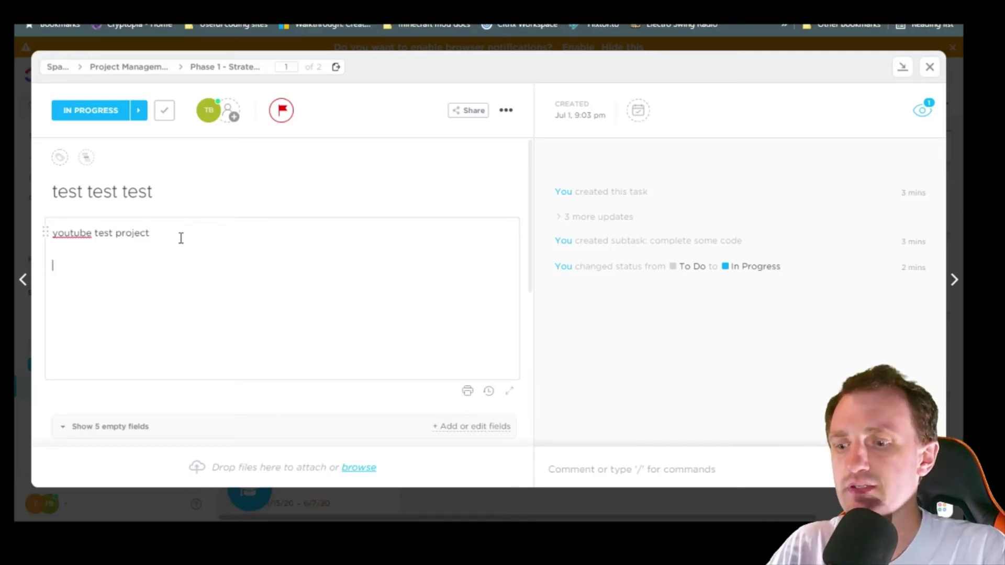
type("talke")
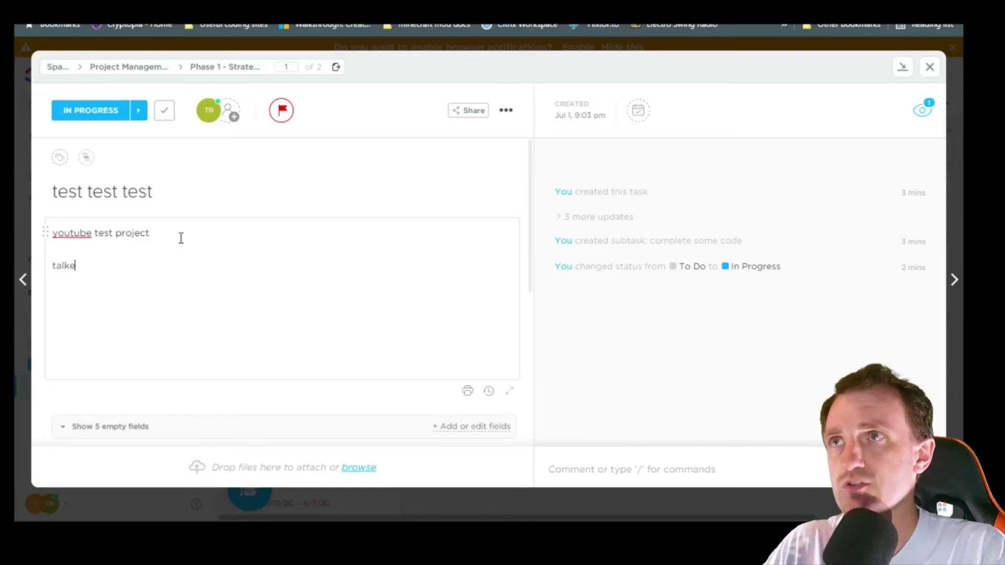
type("d with joe and ")
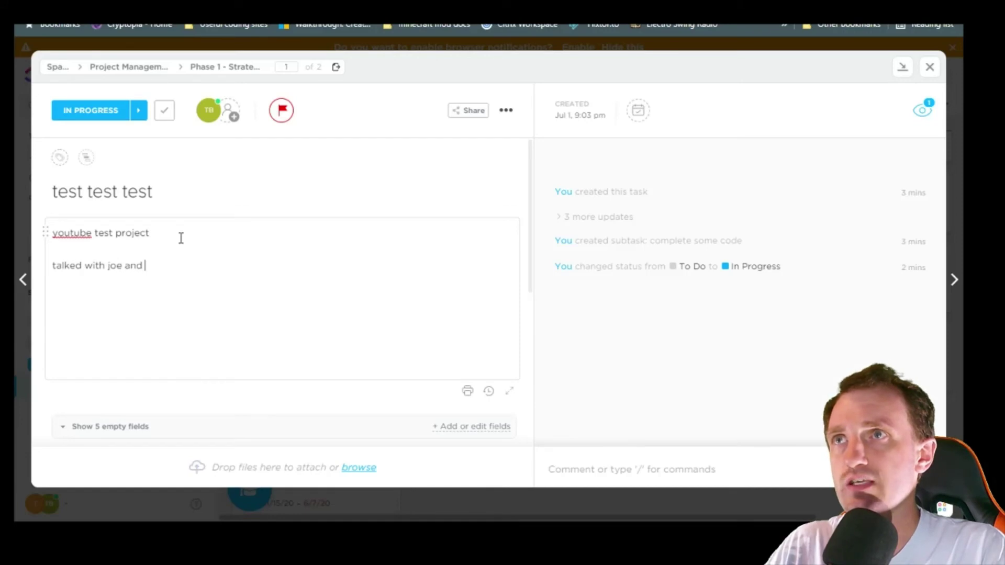
type("he wants to wait")
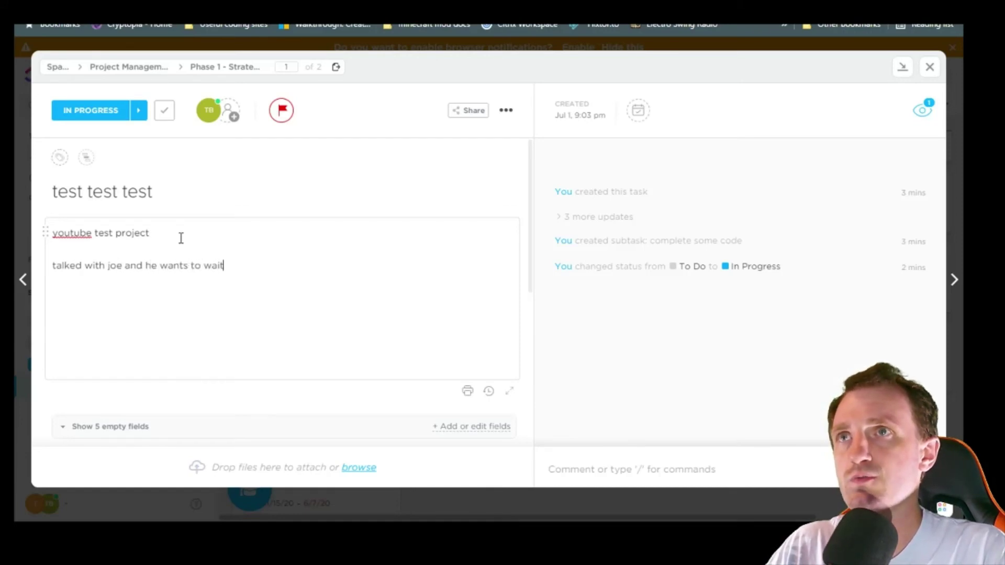
type(" a week")
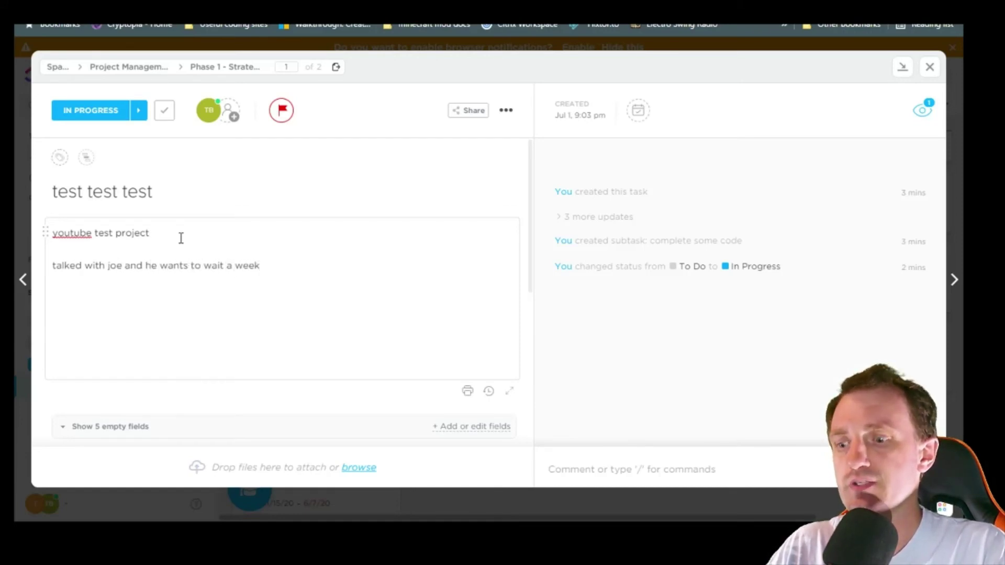
type(" before wor")
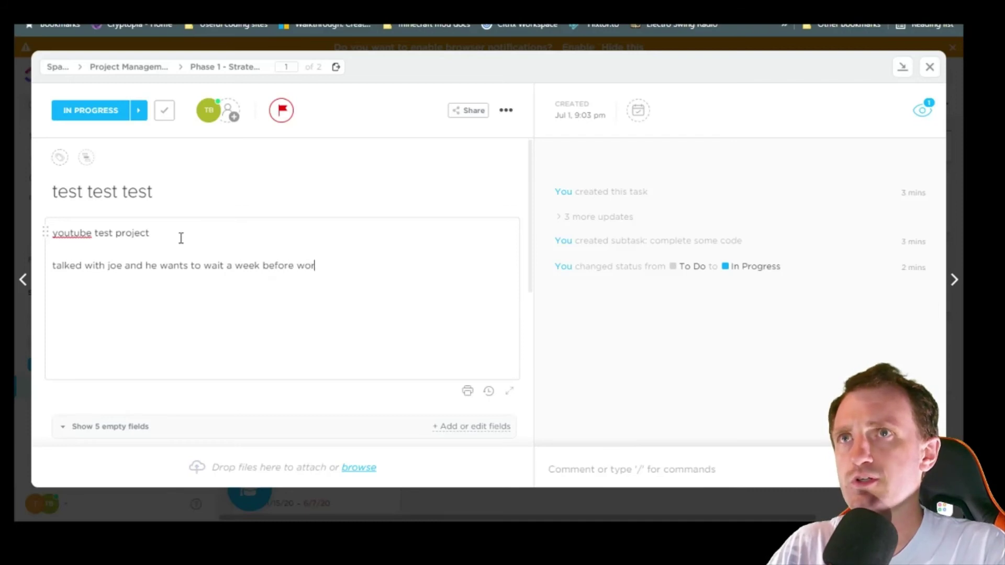
type("king this ")
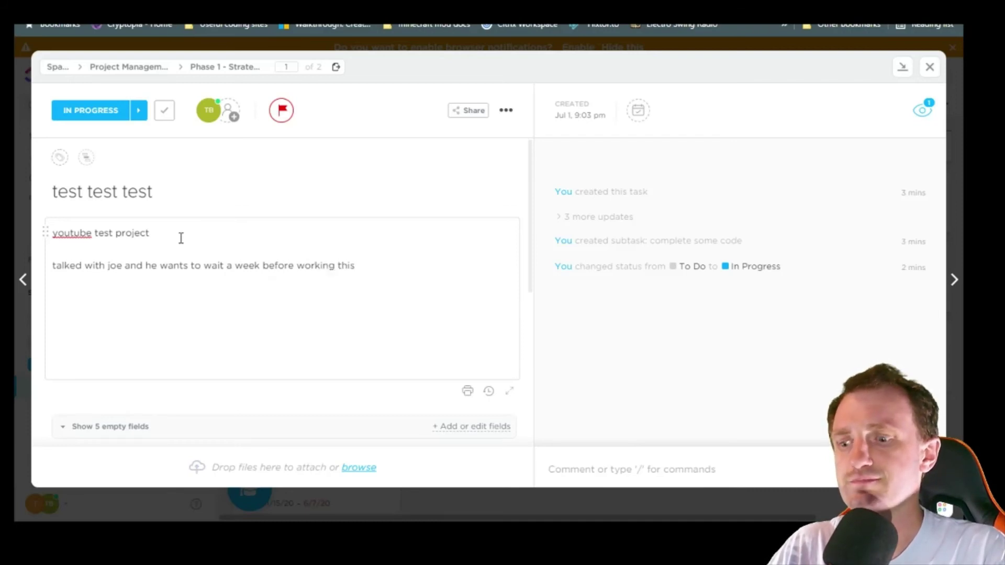
type("task ")
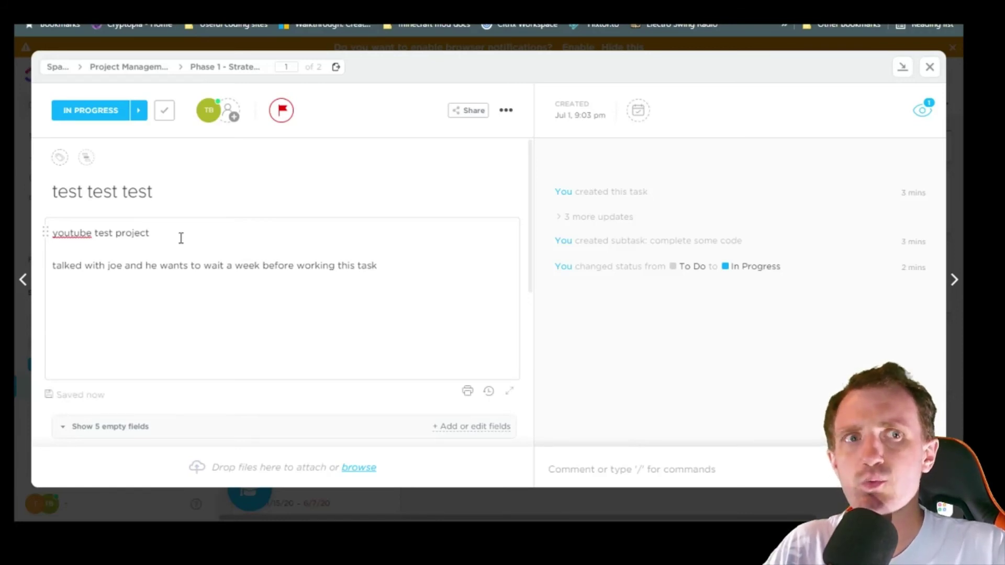
type("7-")
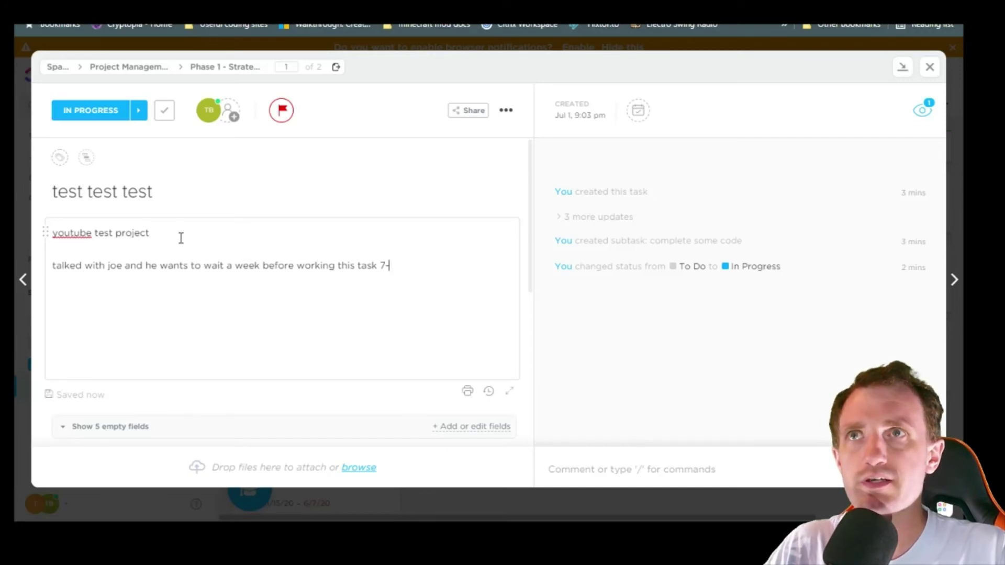
key("BackSpace")
key("BackSpace")
type("b")
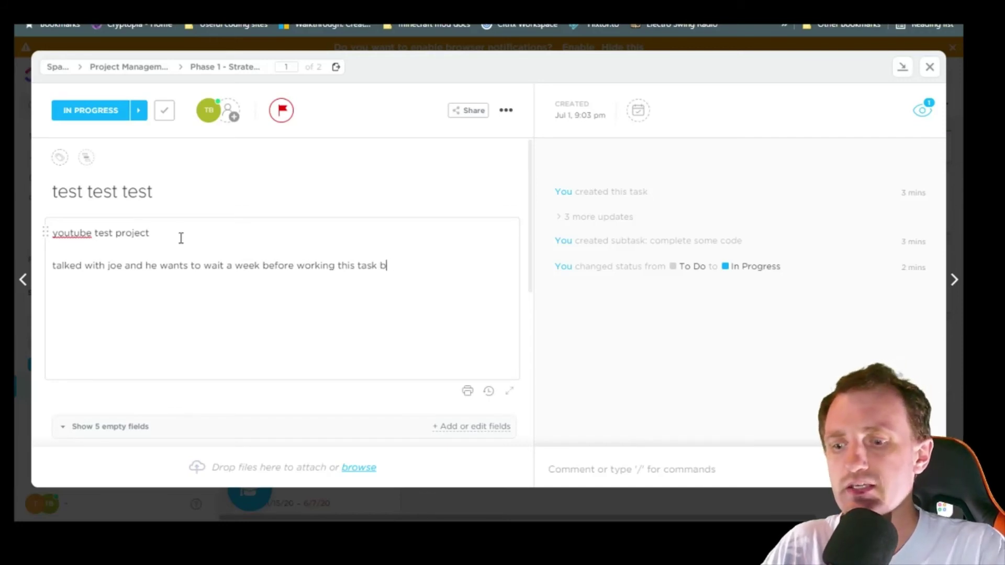
type("ack to work on this ")
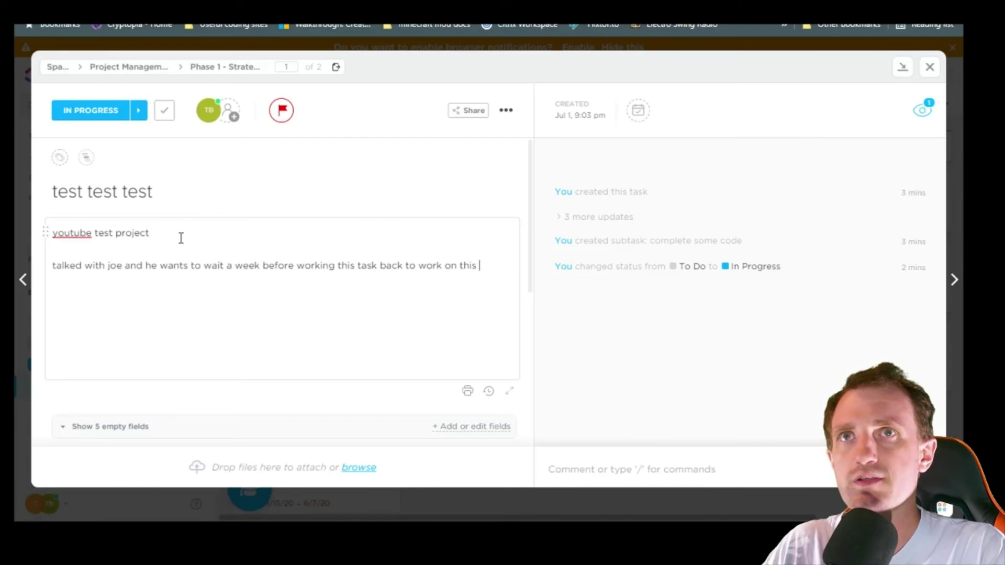
type("7")
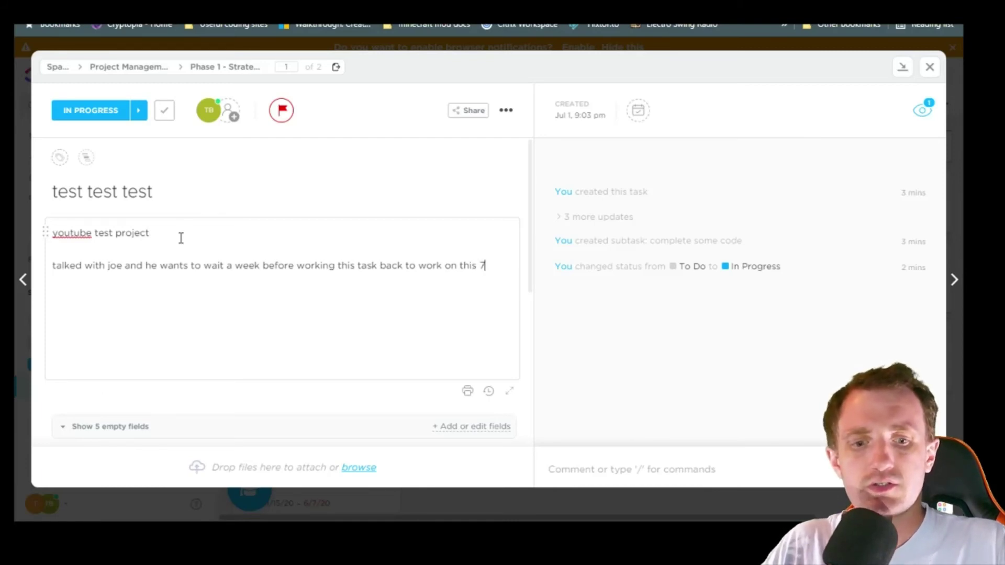
type("/15/2021")
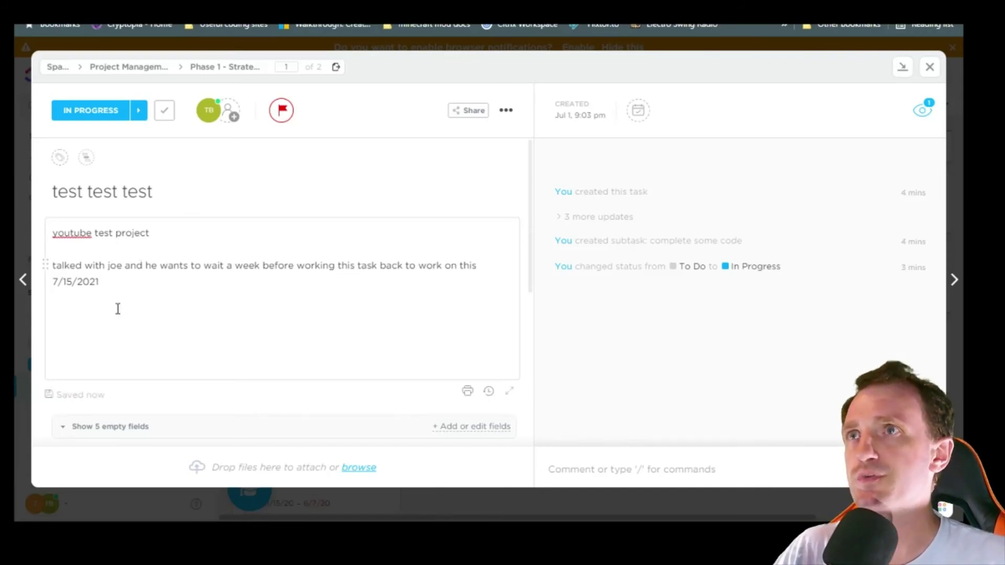
- Make the year 2021 bold, then close the task to return to the board
double_click(80, 282)
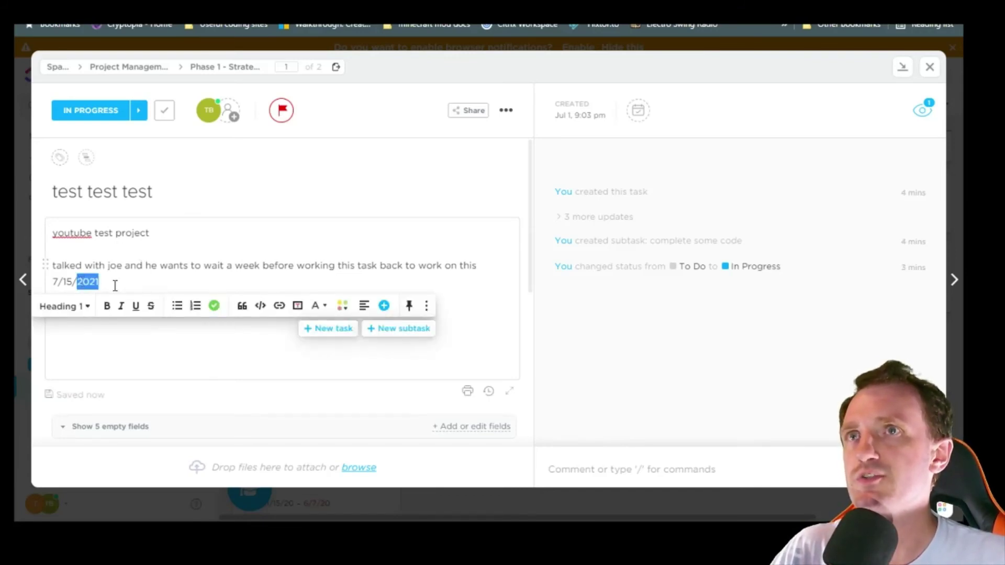
left_click(107, 307)
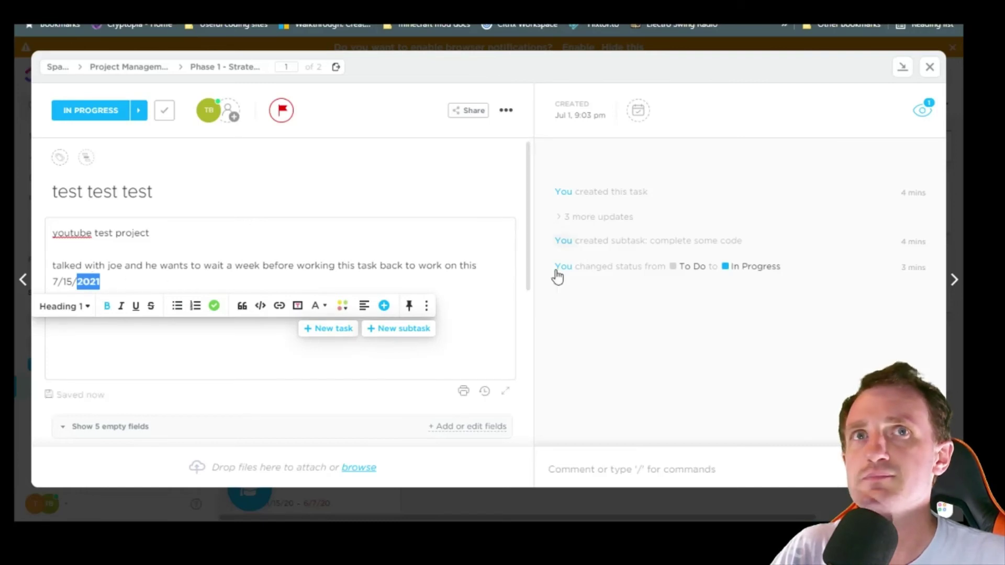
left_click(929, 67)
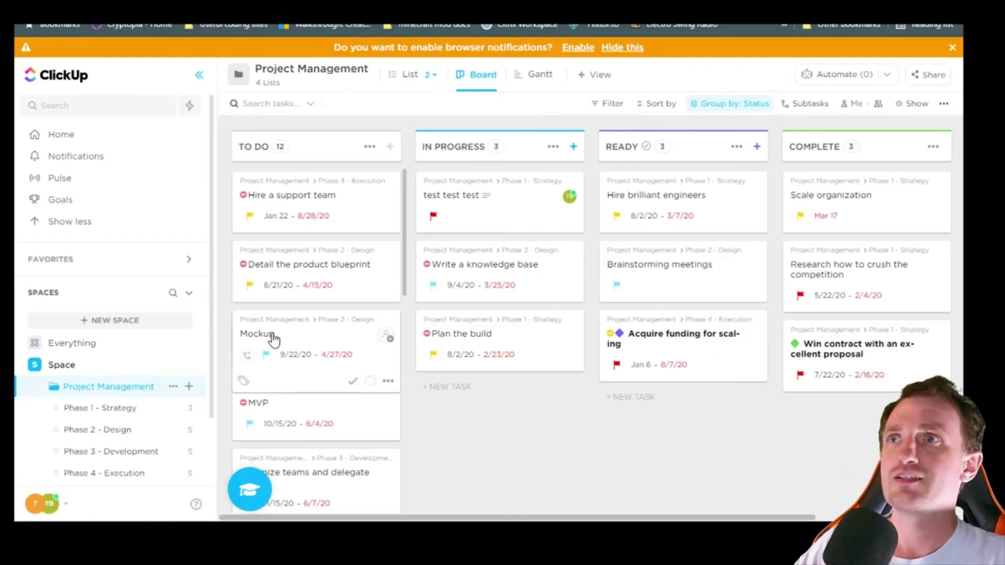
scroll(171, 386, "down", 2)
scroll(166, 382, "up", 2)
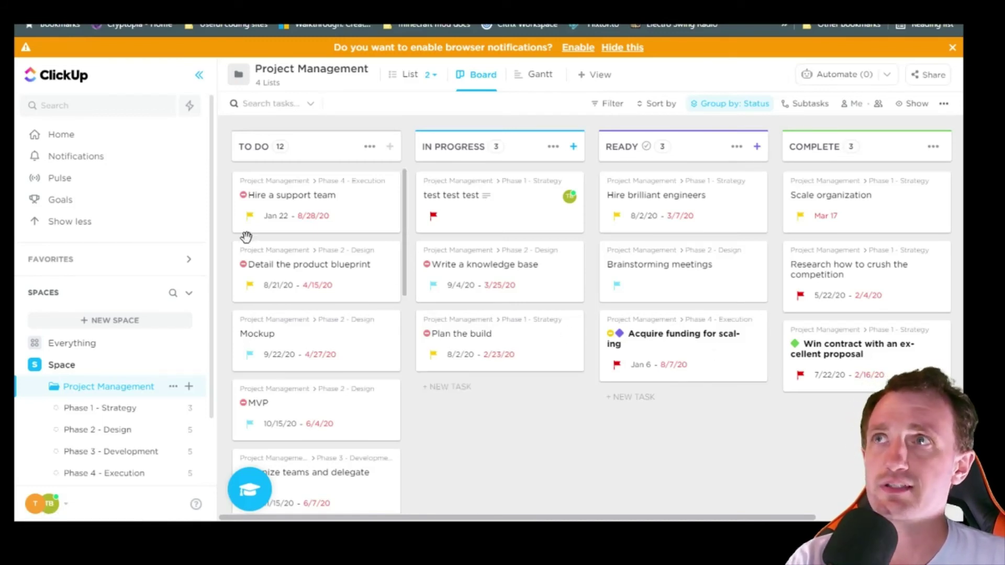
- Go from Goals to Home and expand SPACES to show the Phase 1 - Strategy list
left_click(61, 204)
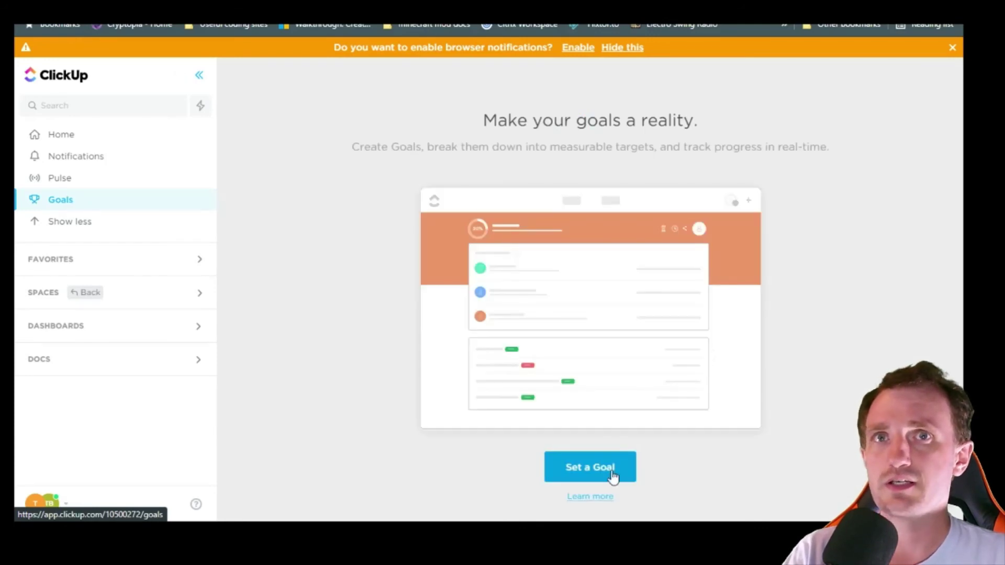
left_click(67, 136)
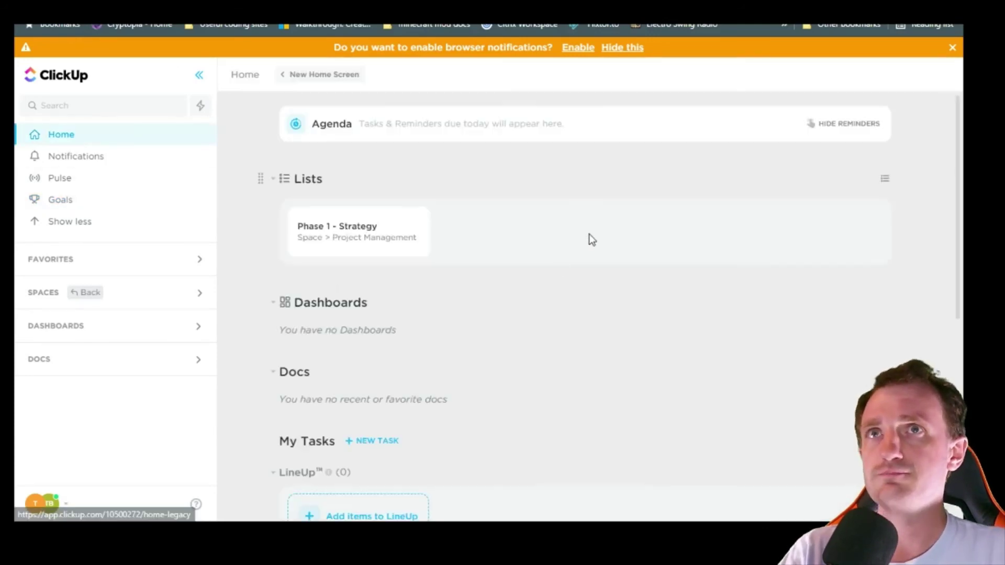
left_click(42, 294)
scroll(115, 439, "down", 2)
scroll(104, 421, "up", 2)
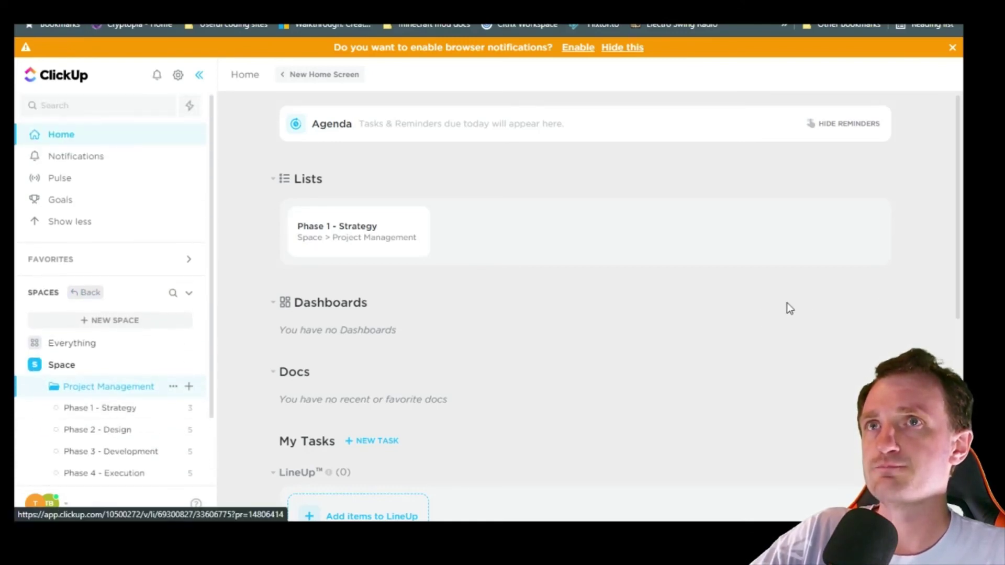